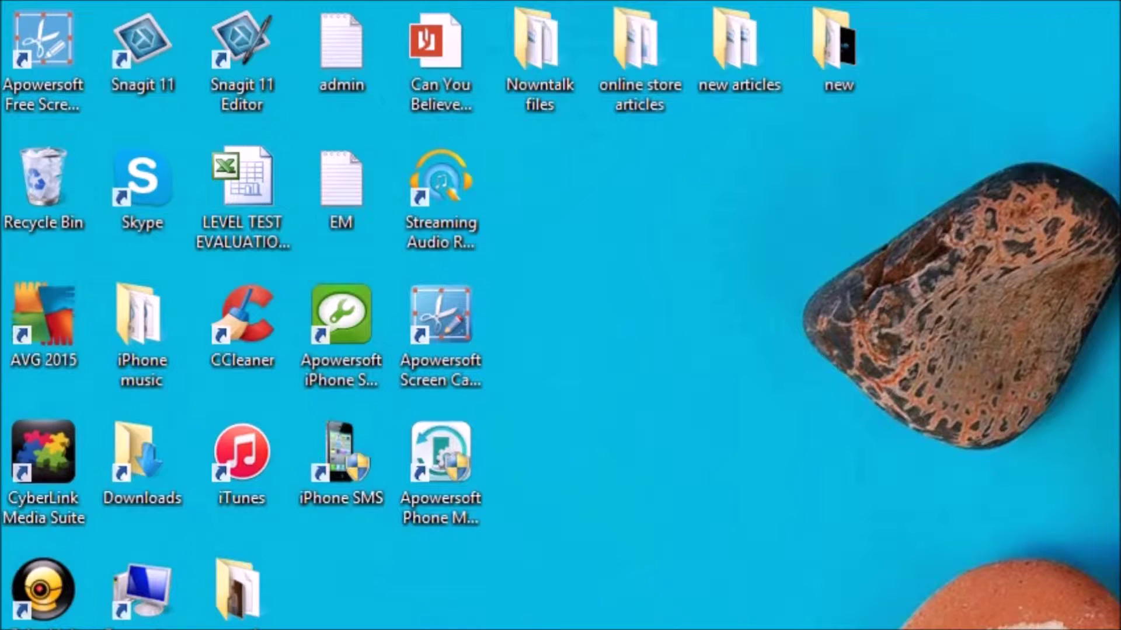
pyautogui.click(447, 474)
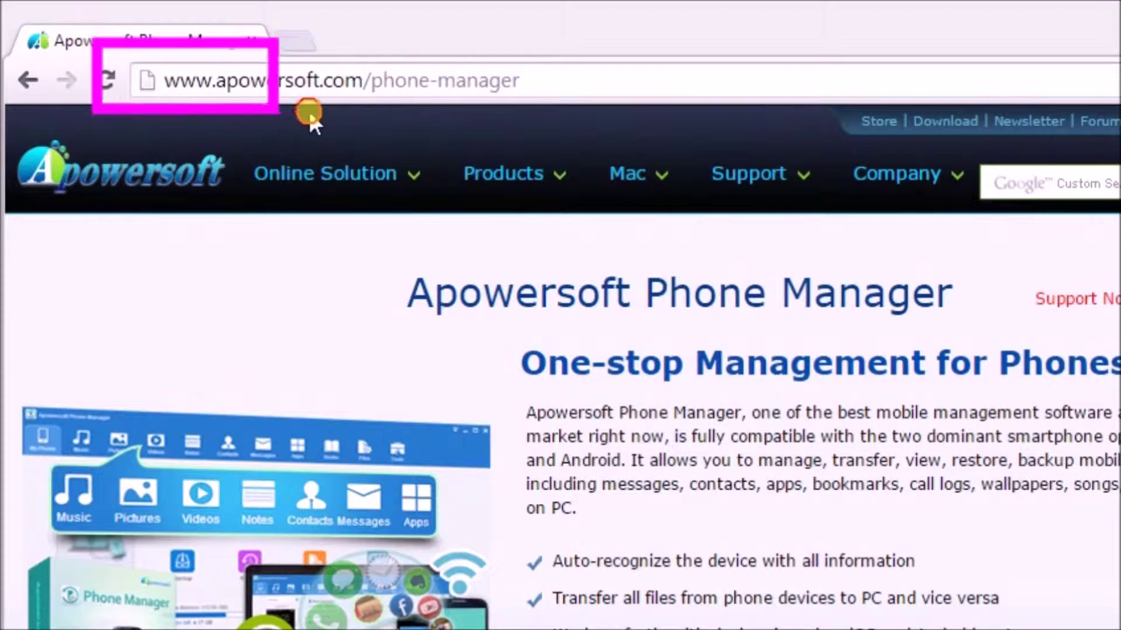
pyautogui.click(542, 120)
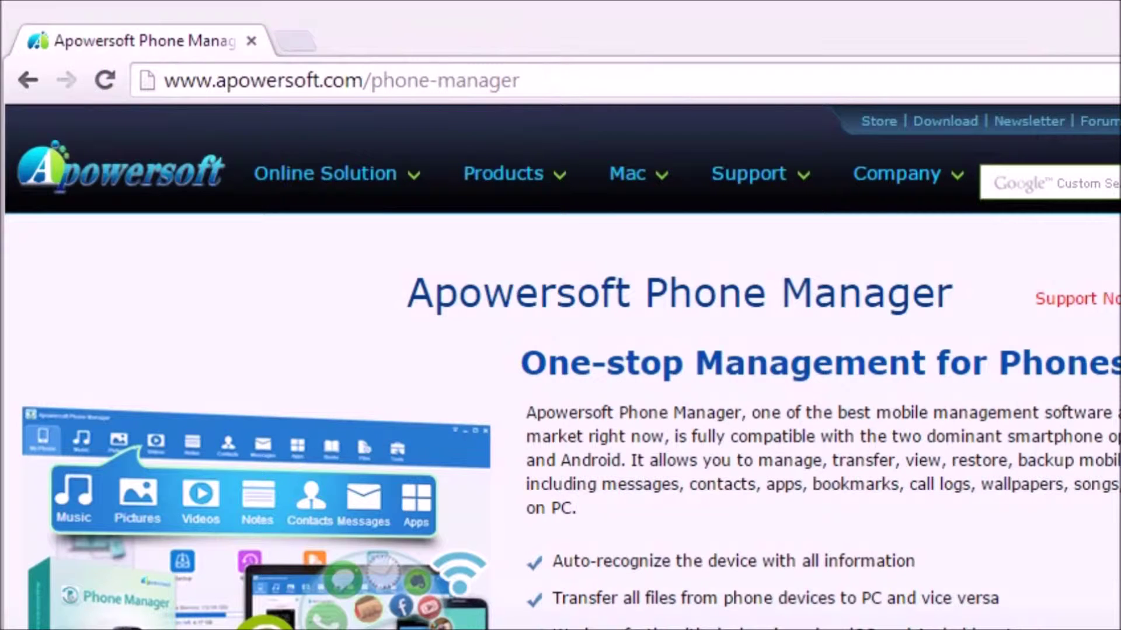
# Step: Scroll the Phone Manager page down to the feature list and Launch Application button
pyautogui.scroll(-8, 560, 350)
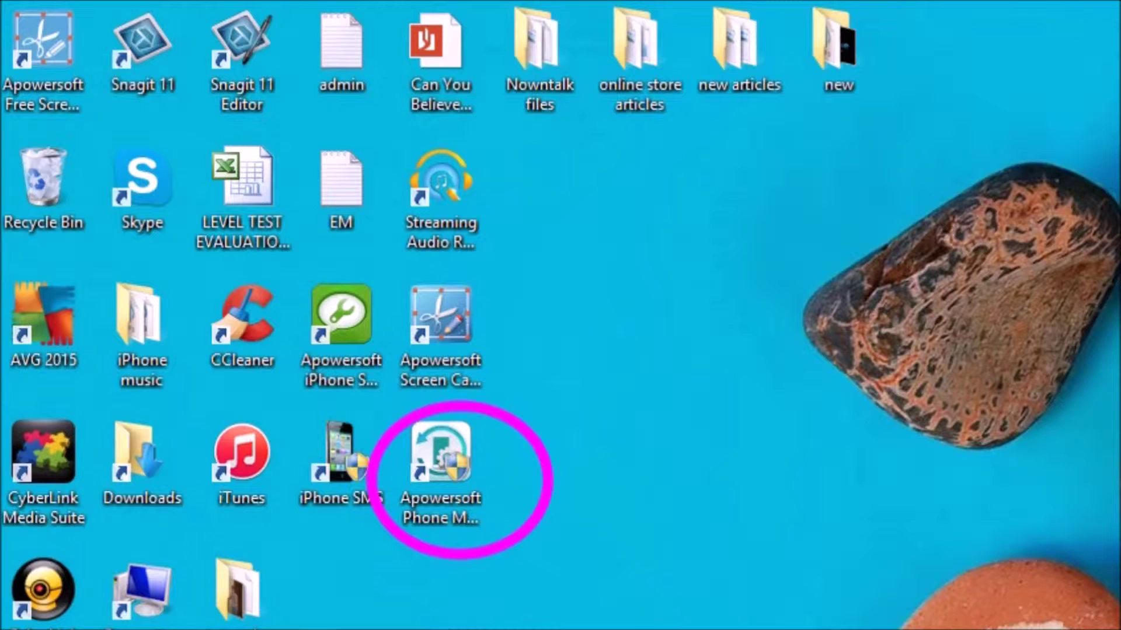
# Step: Launch Phone Manager from its desktop shortcut and switch to the phone's Files view
pyautogui.click(460, 517)
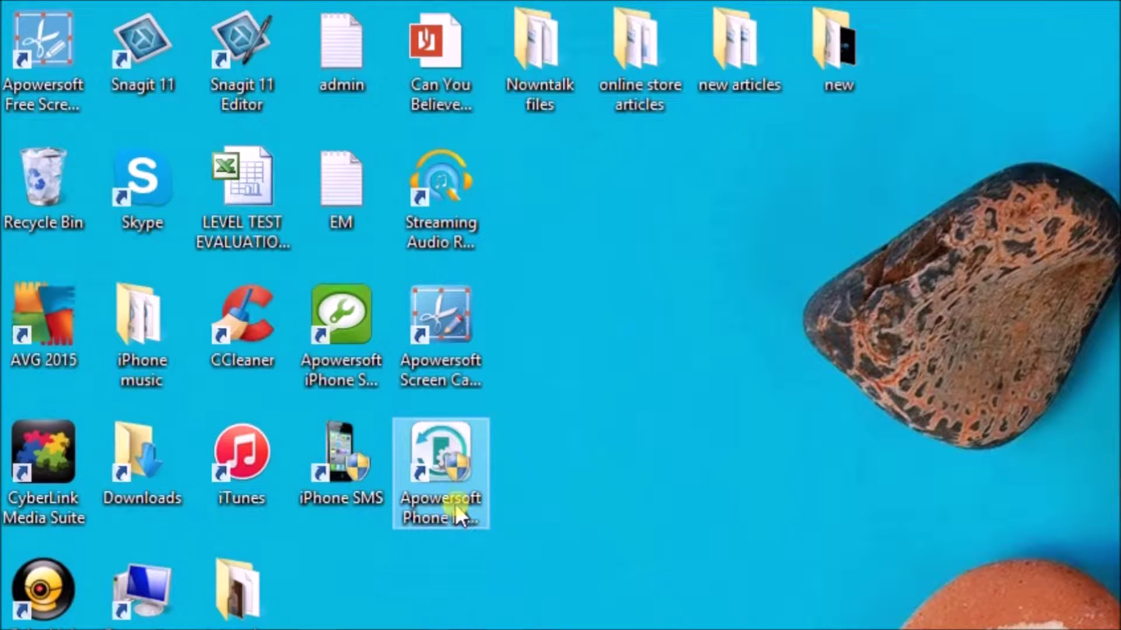
pyautogui.doubleClick(454, 501)
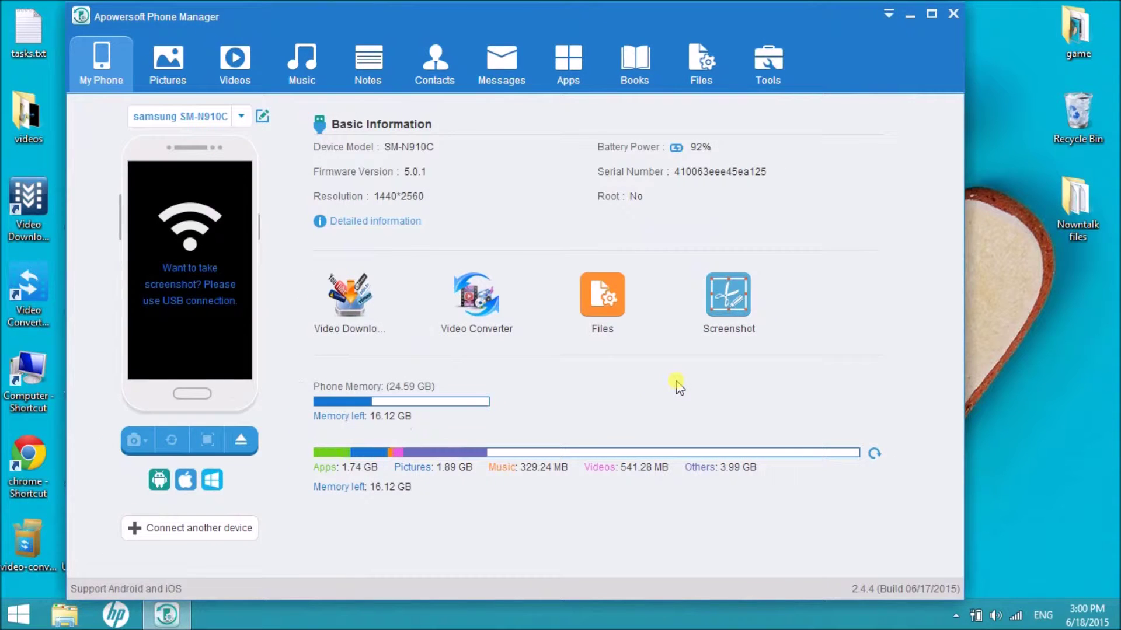
pyautogui.click(701, 80)
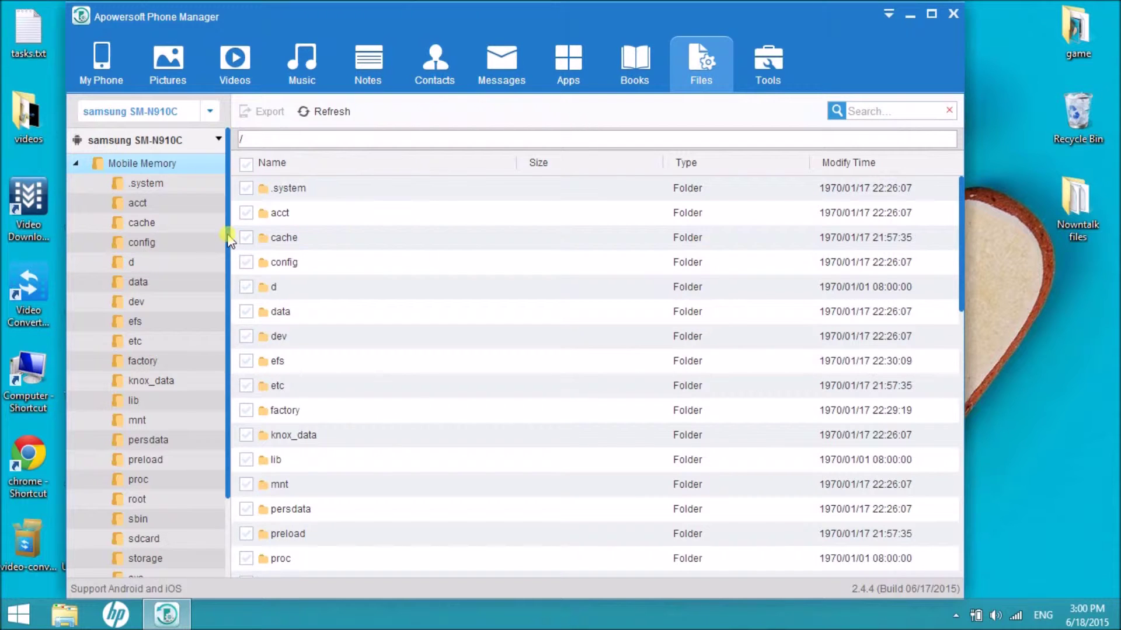
# Step: Browse to SD Card > Samsung > Image to list the seven JPGs, and tick 1_Skyscraper.jpg
pyautogui.moveTo(227, 239); pyautogui.dragTo(225, 380)
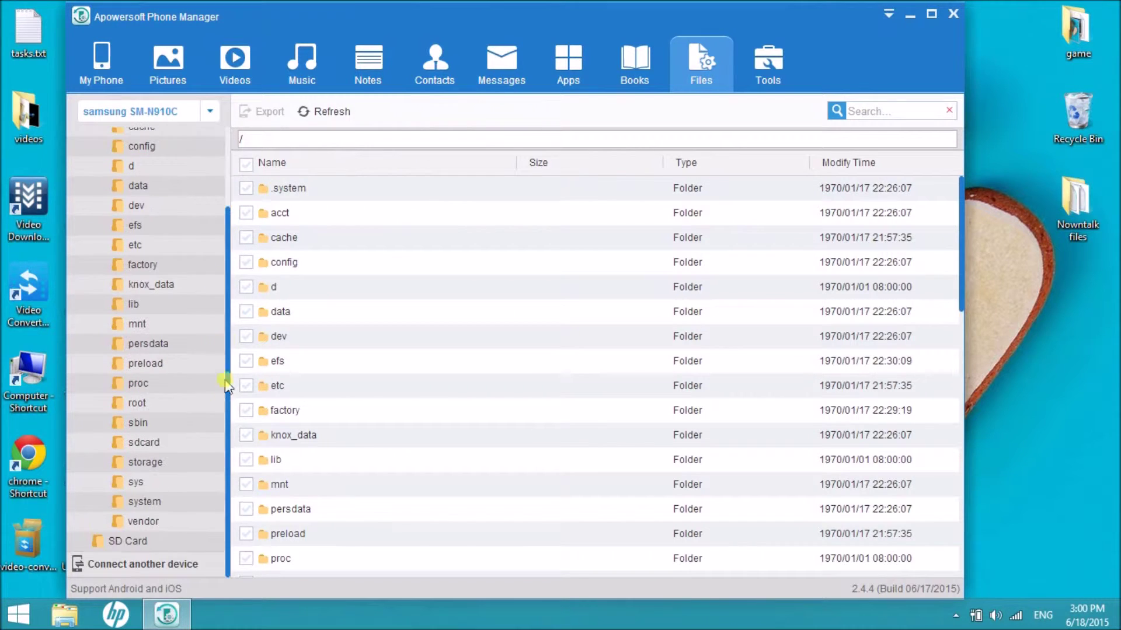
pyautogui.click(125, 543)
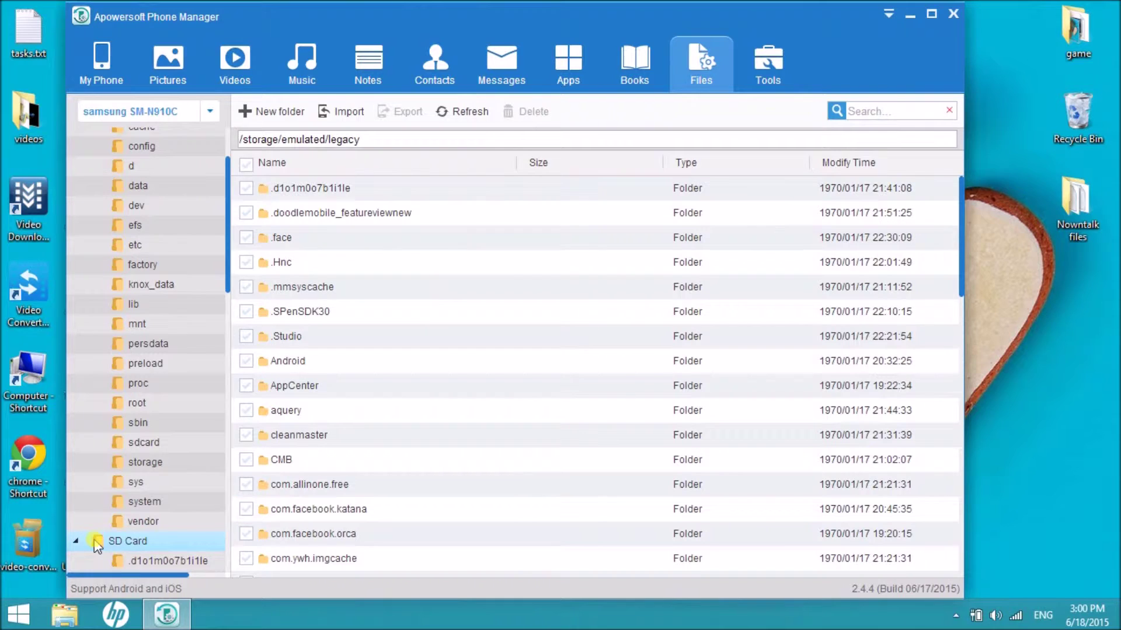
pyautogui.scroll(-7, 204, 419)
pyautogui.scroll(1, 204, 418)
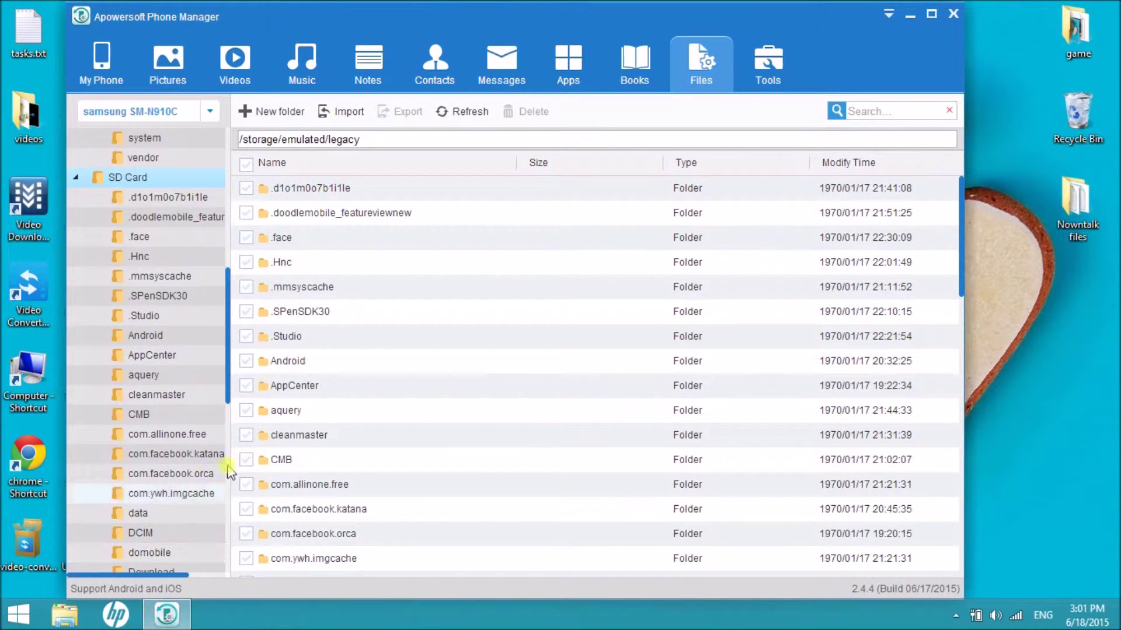
pyautogui.moveTo(229, 376); pyautogui.dragTo(212, 492)
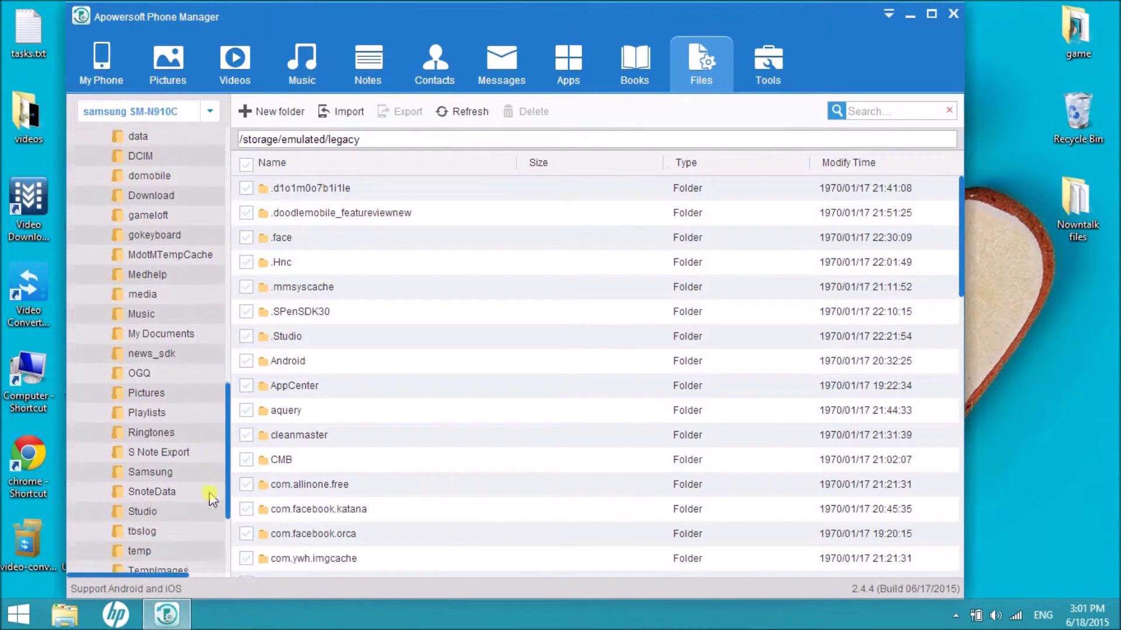
pyautogui.click(160, 472)
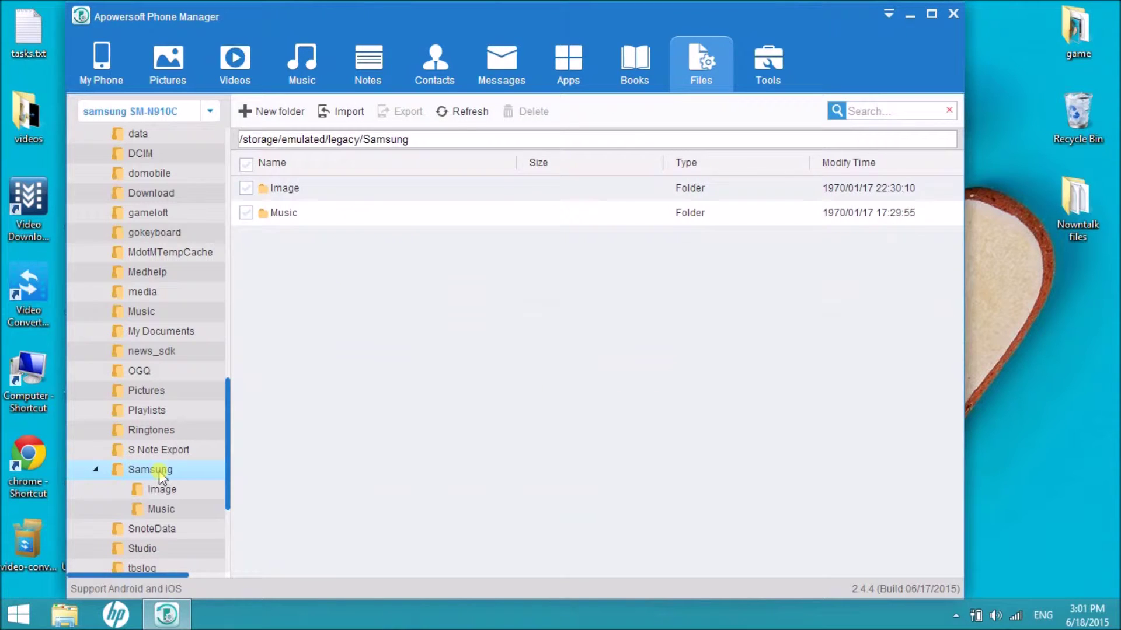
pyautogui.click(284, 193)
pyautogui.doubleClick(284, 192)
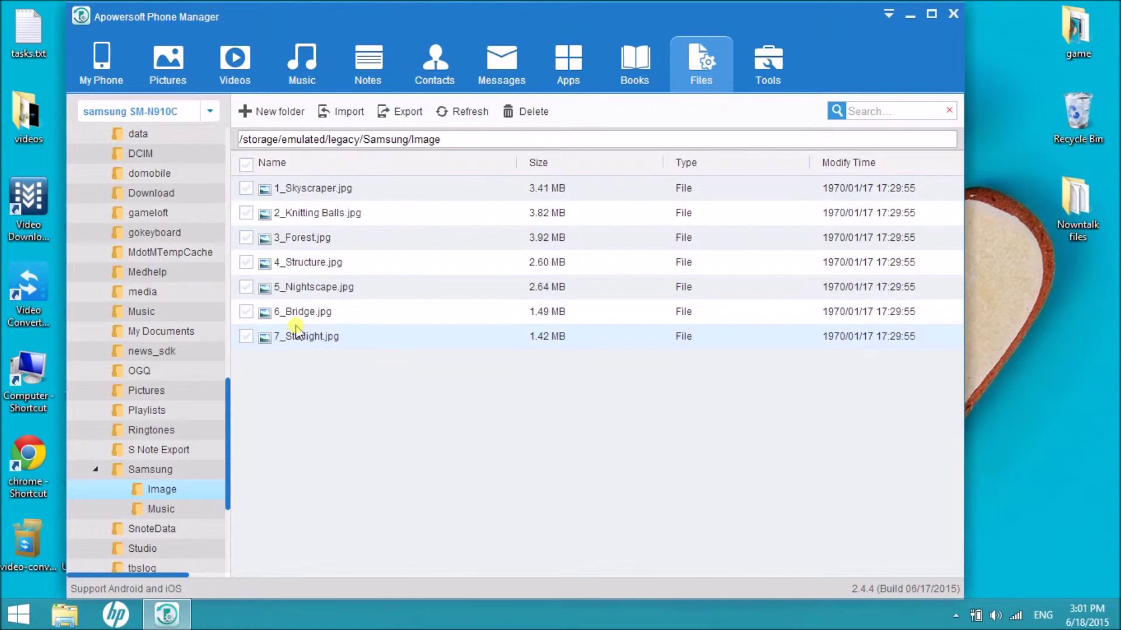
pyautogui.click(245, 188)
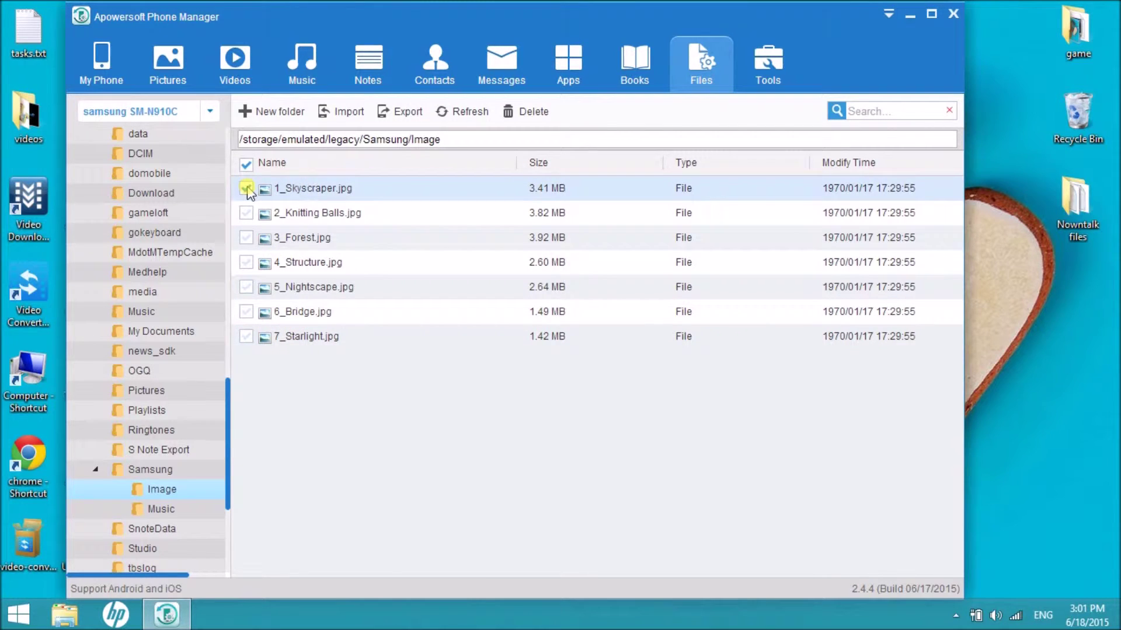
# Step: Export 1_Skyscraper.jpg to the chosen computer folder
pyautogui.click(403, 112)
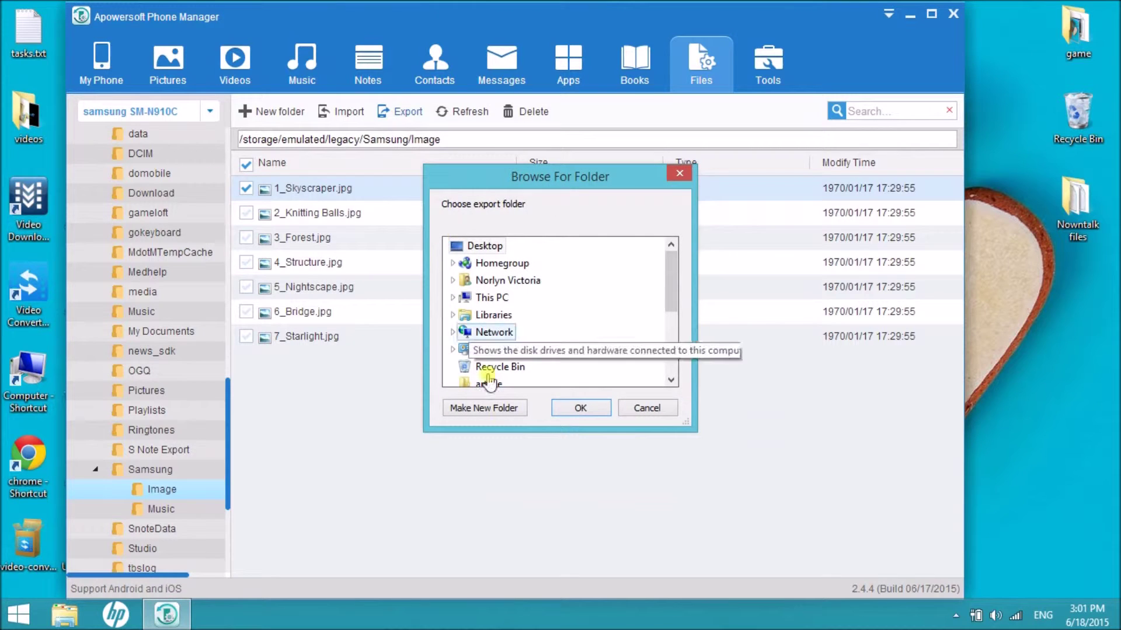
pyautogui.click(572, 409)
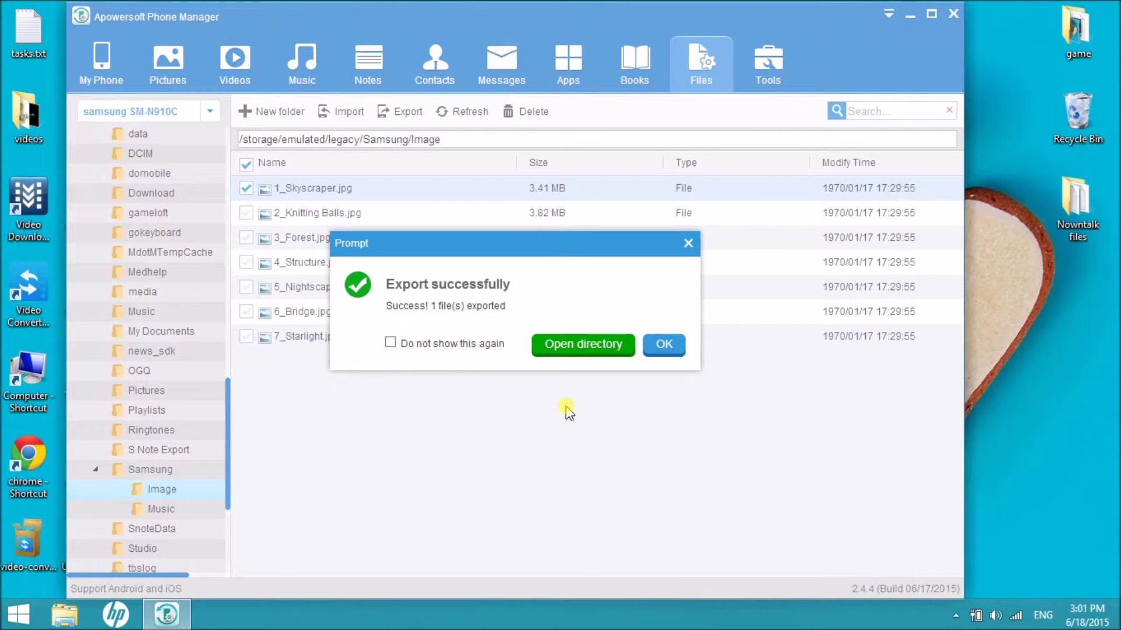
# Step: Open the Desktop export folder, view 1_Skyscraper.jpg in Photo Viewer, then close both windows
pyautogui.click(575, 350)
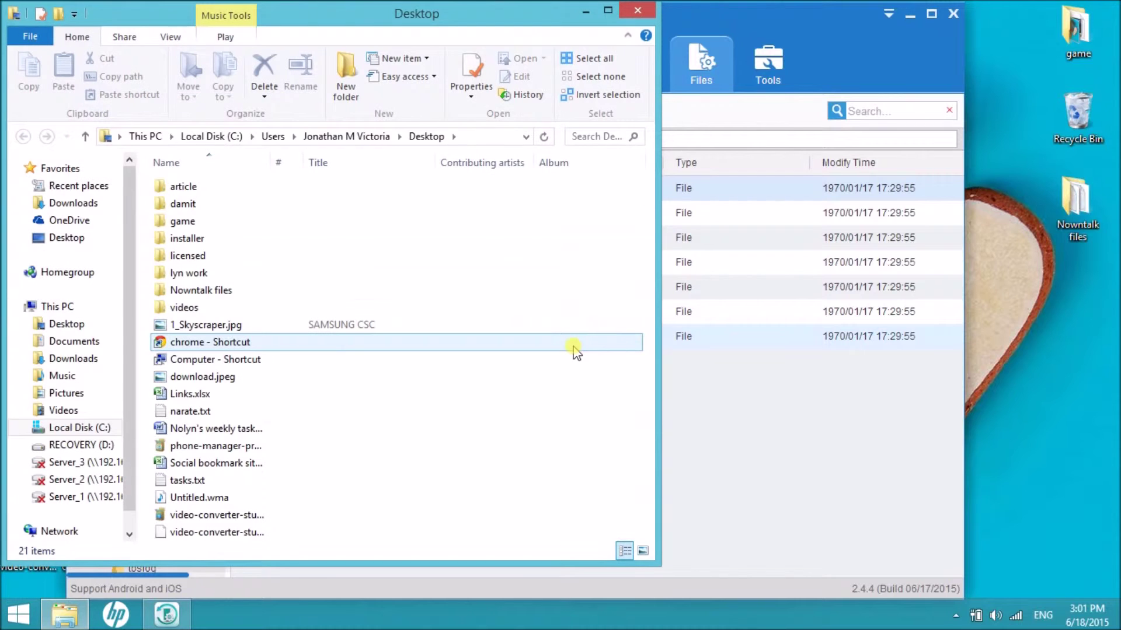
pyautogui.click(210, 330)
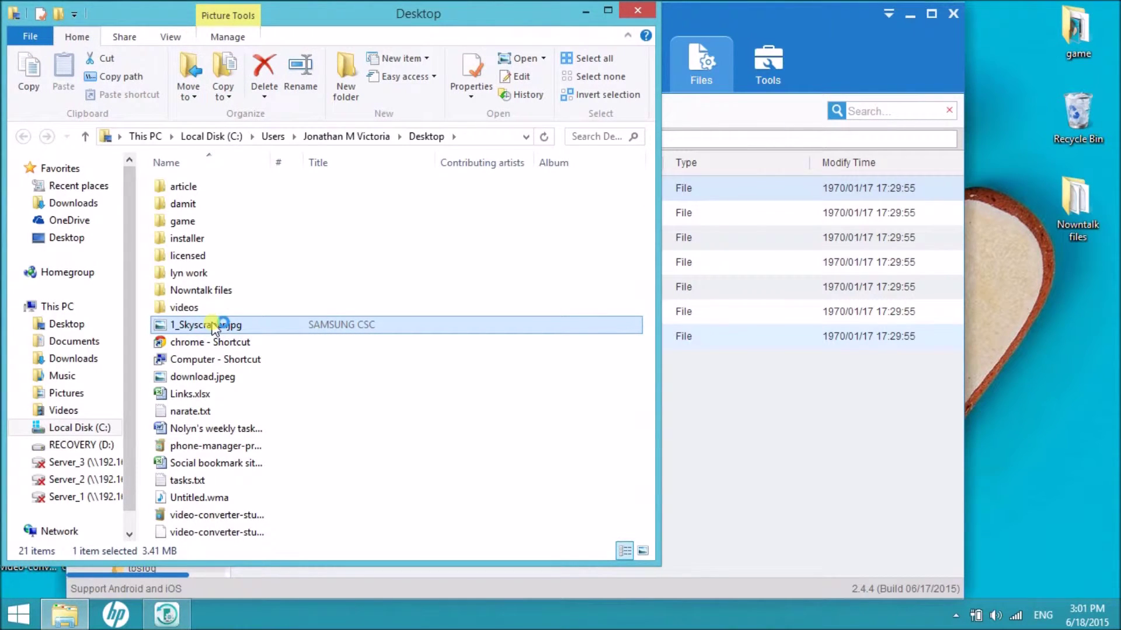
pyautogui.doubleClick(214, 326)
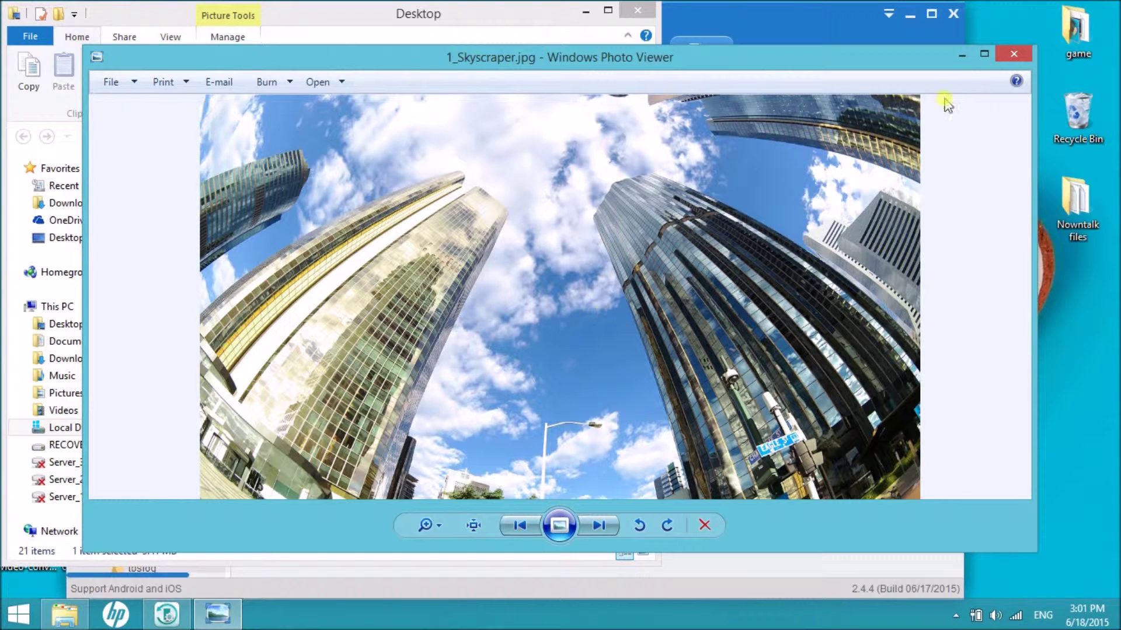
pyautogui.click(1013, 54)
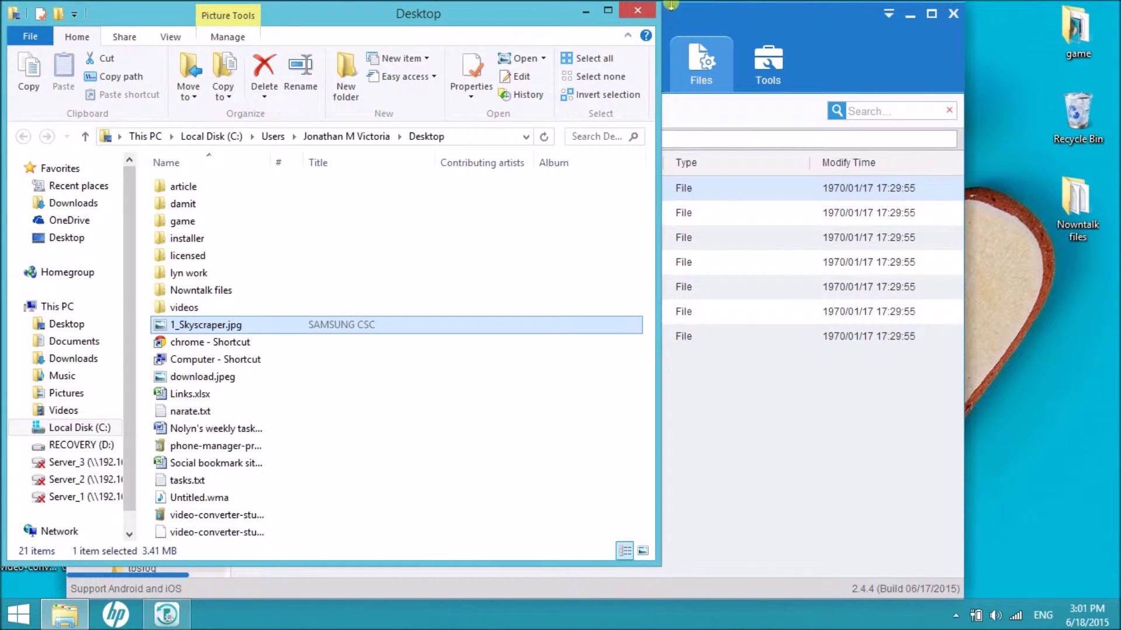
pyautogui.click(637, 10)
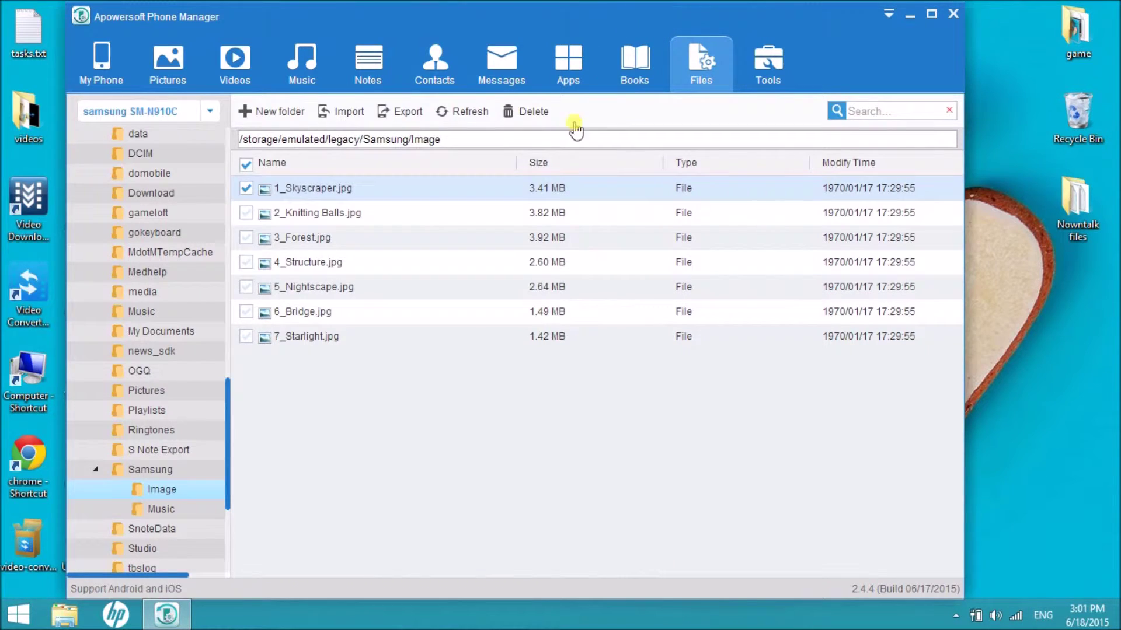
# Step: Untick 1_Skyscraper.jpg and import download.jpeg from the computer into Samsung/Image
pyautogui.click(246, 165)
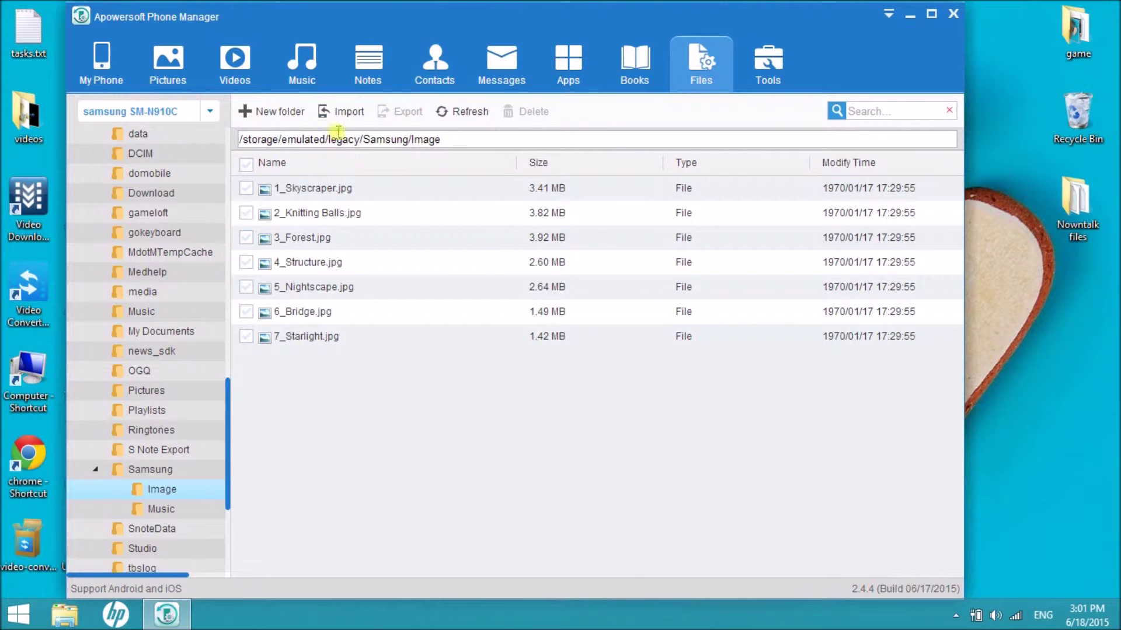
pyautogui.click(347, 112)
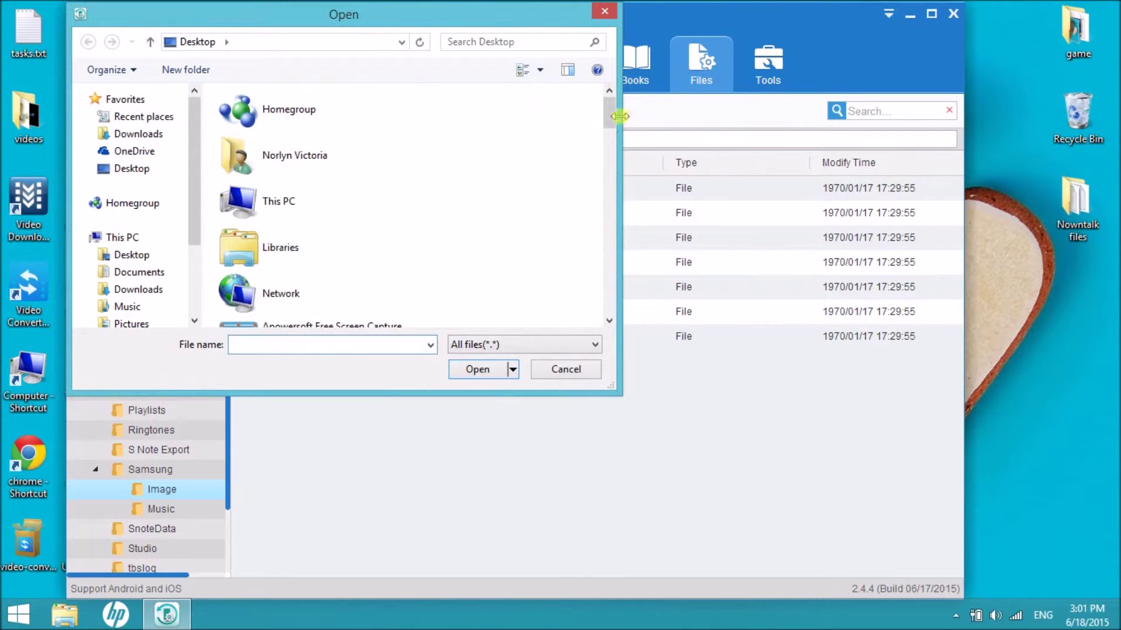
pyautogui.moveTo(607, 117); pyautogui.dragTo(585, 248)
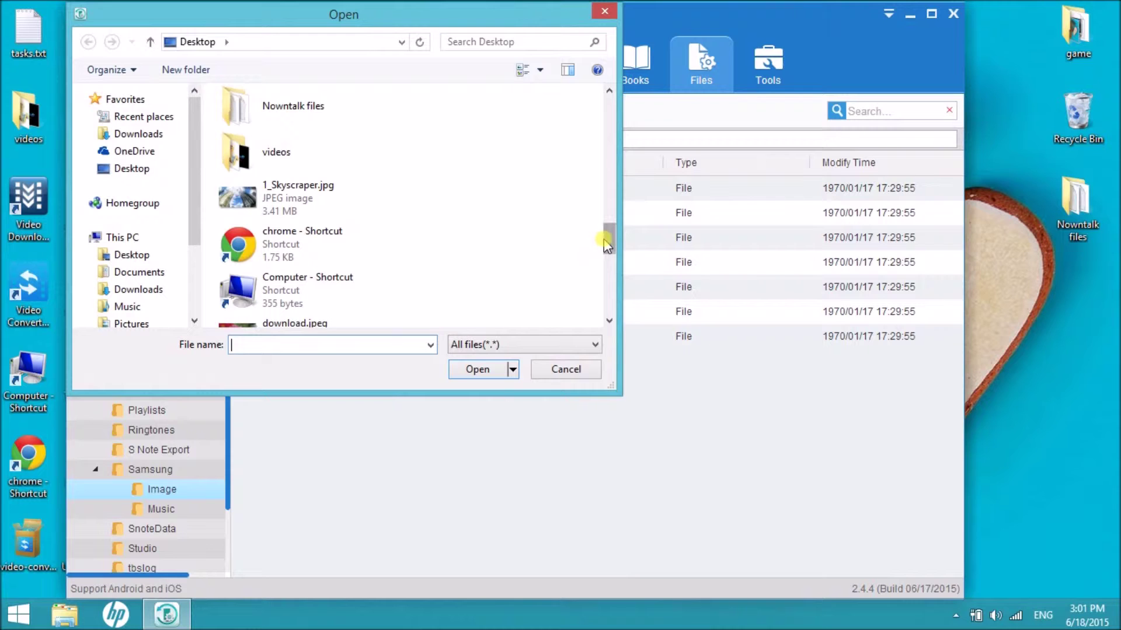
pyautogui.moveTo(605, 240); pyautogui.dragTo(604, 244)
pyautogui.click(299, 286)
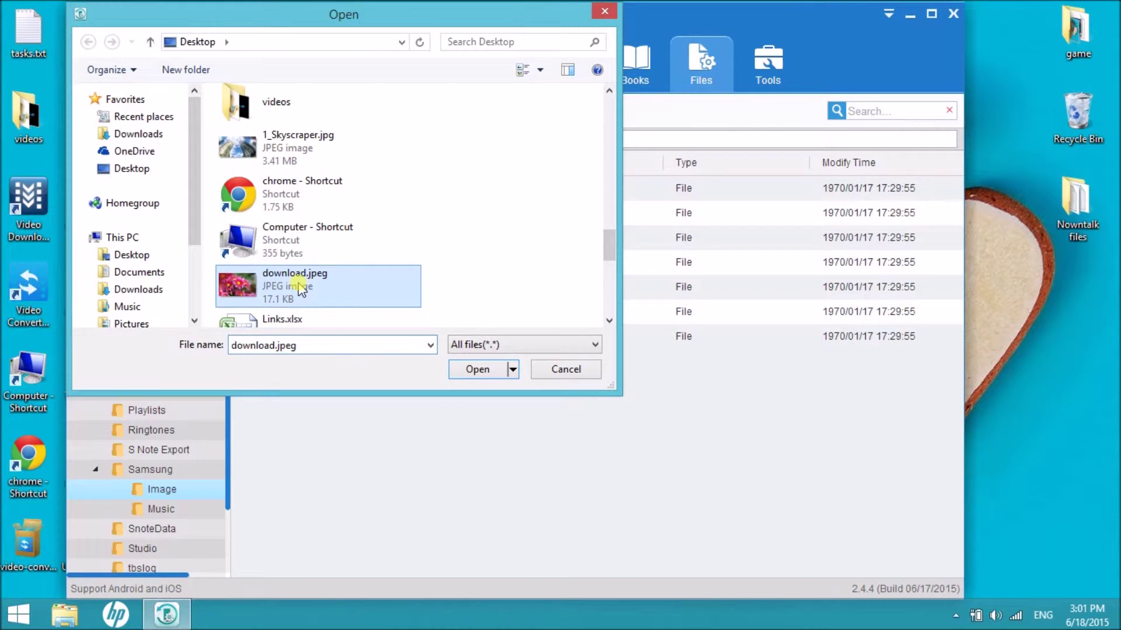
pyautogui.click(477, 370)
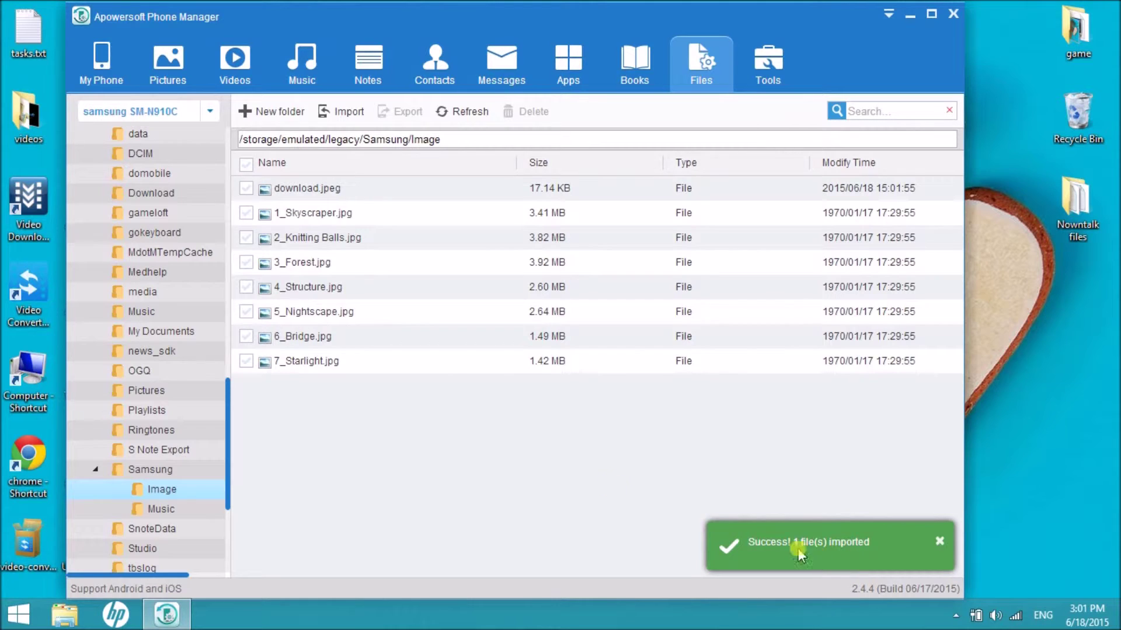
# Step: Preview download.jpeg in Photo Viewer and close the preview
pyautogui.click(338, 190)
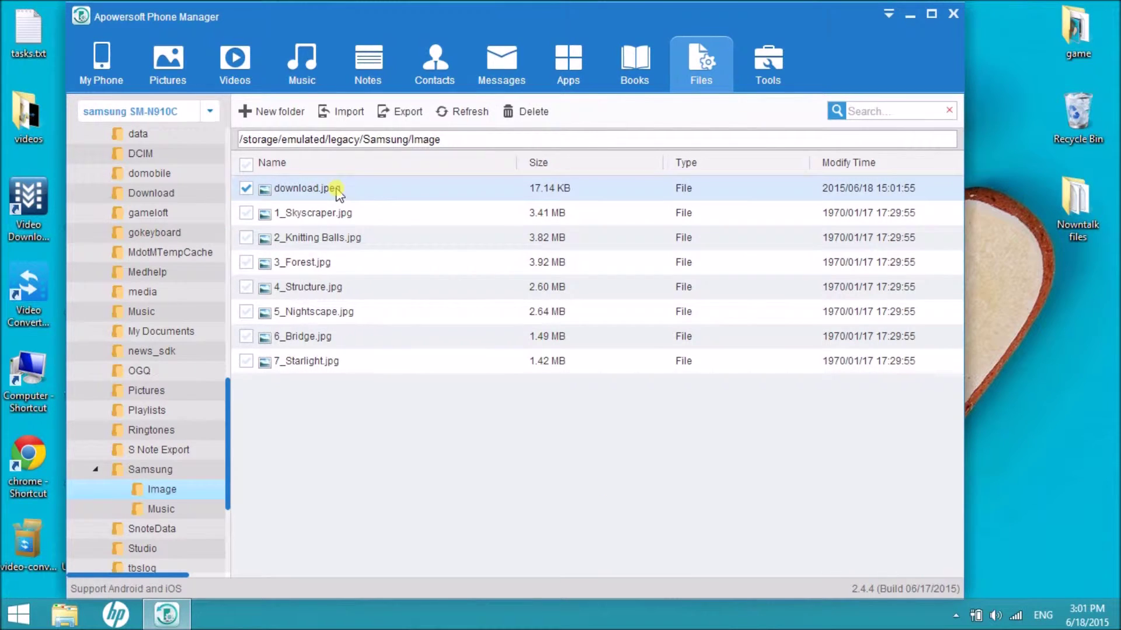
pyautogui.doubleClick(338, 190)
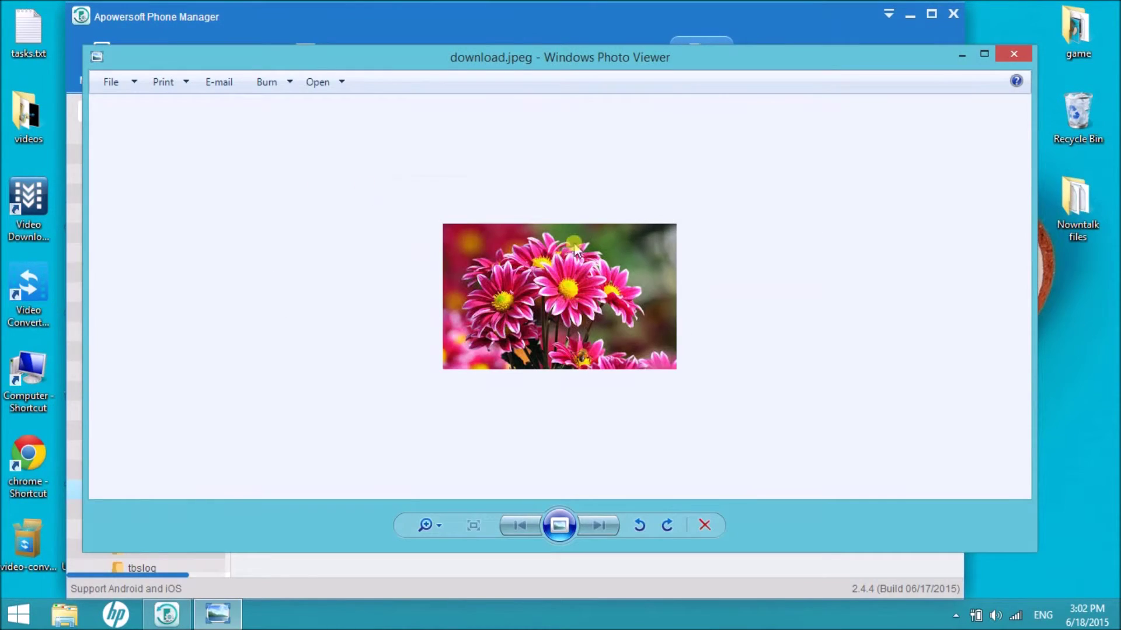
pyautogui.click(1014, 54)
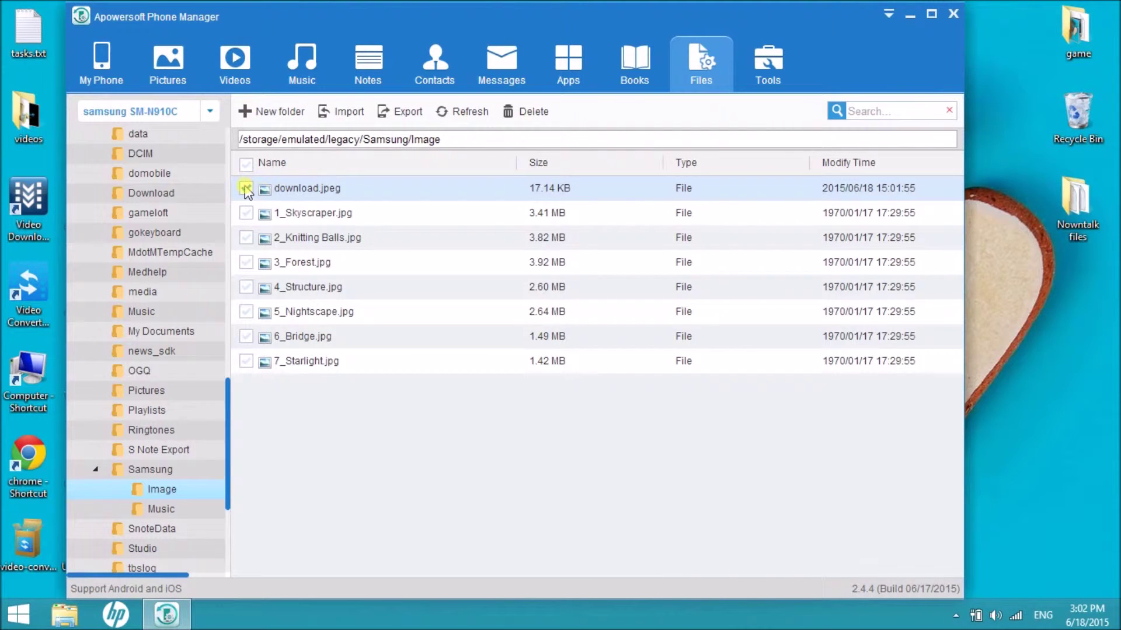
# Step: Delete download.jpeg from Samsung/Image, then open the Samsung Music folder
pyautogui.click(246, 188)
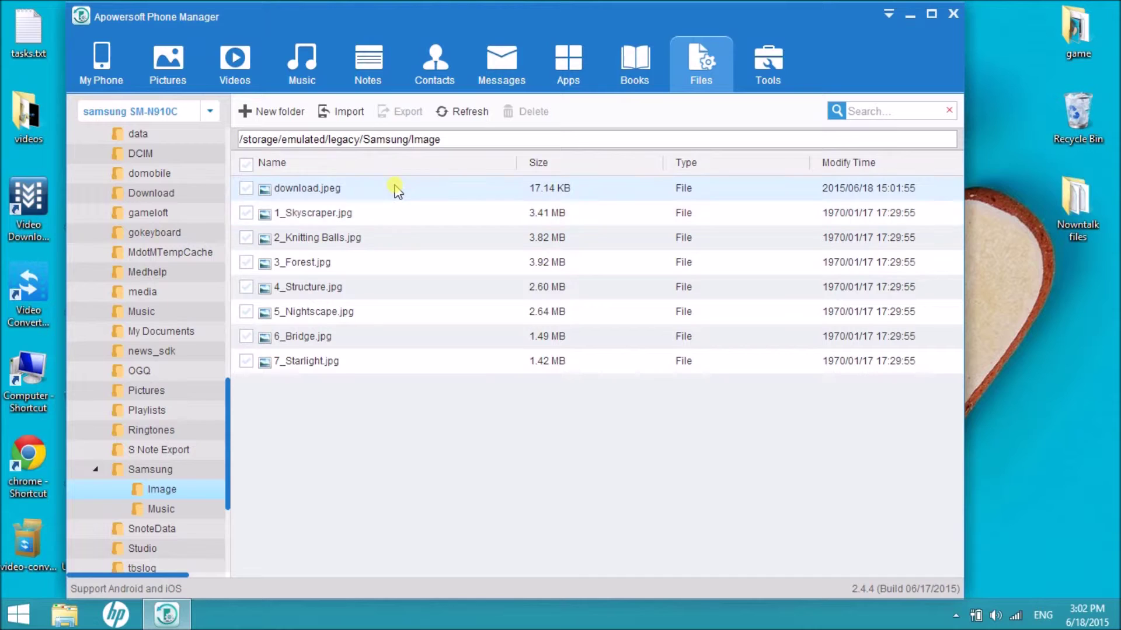
pyautogui.click(283, 192)
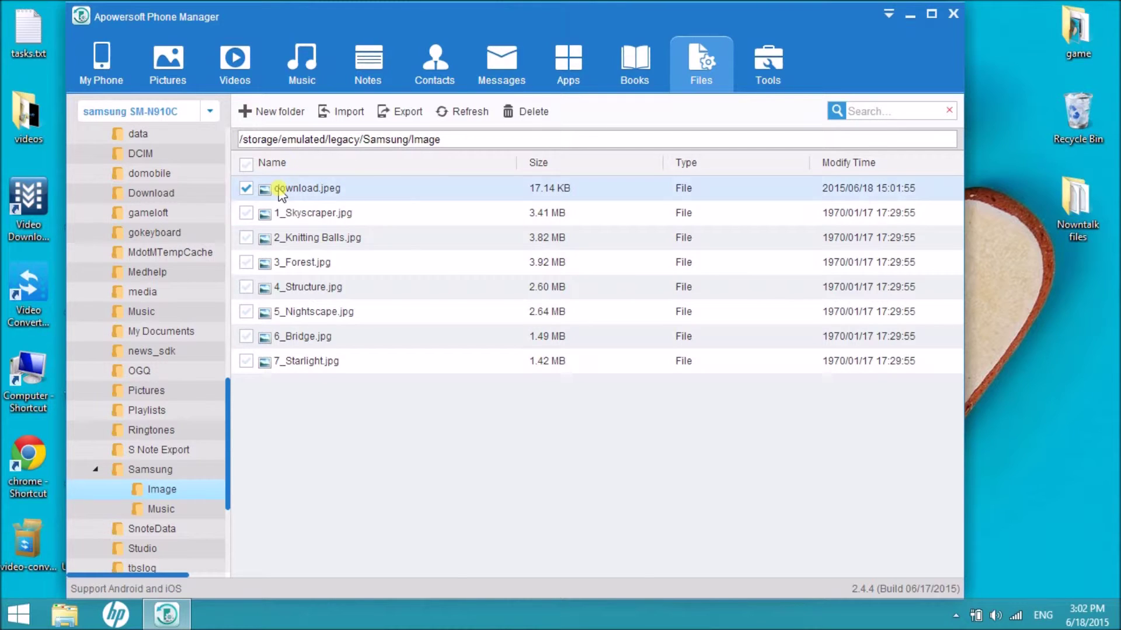
pyautogui.click(528, 116)
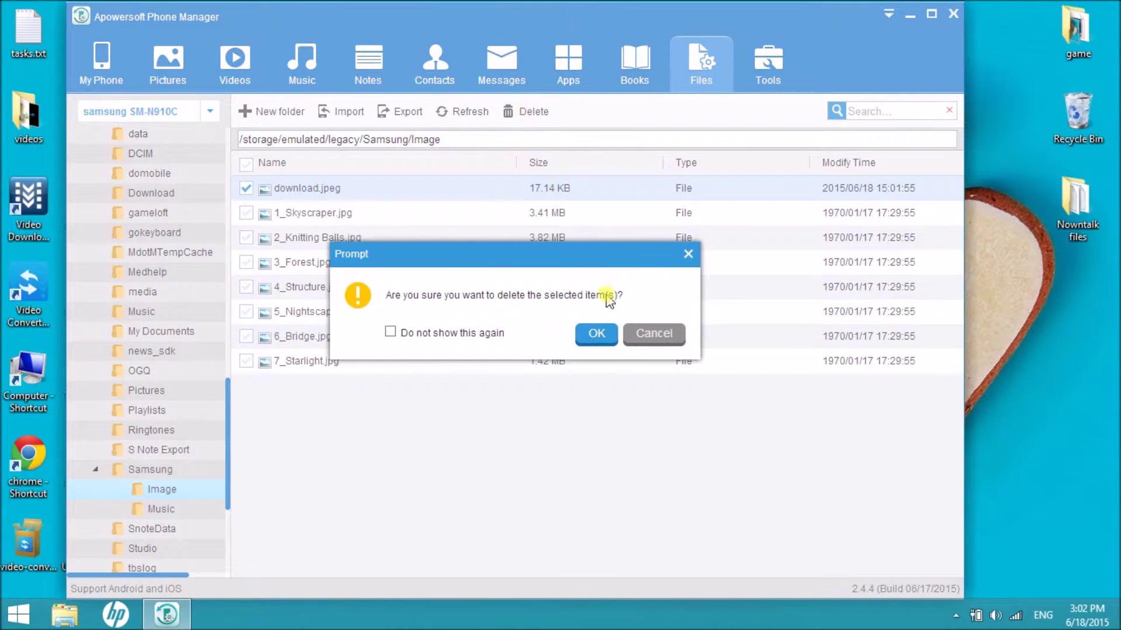
pyautogui.click(602, 343)
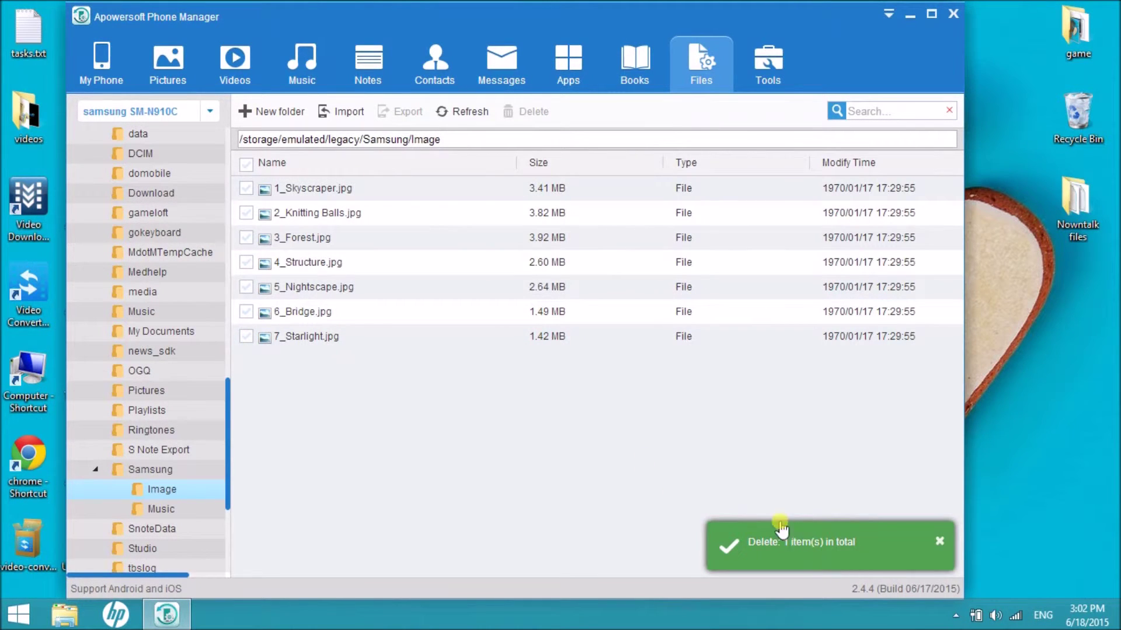
pyautogui.click(166, 511)
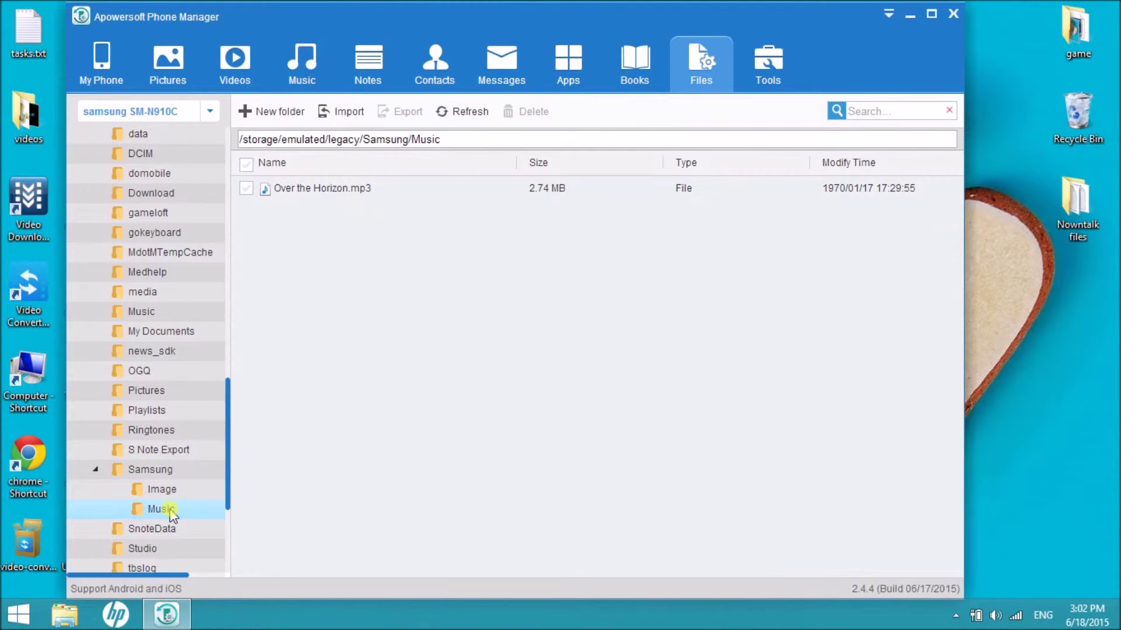
# Step: Export Over the Horizon.mp3 to the Desktop and open that destination folder
pyautogui.click(319, 193)
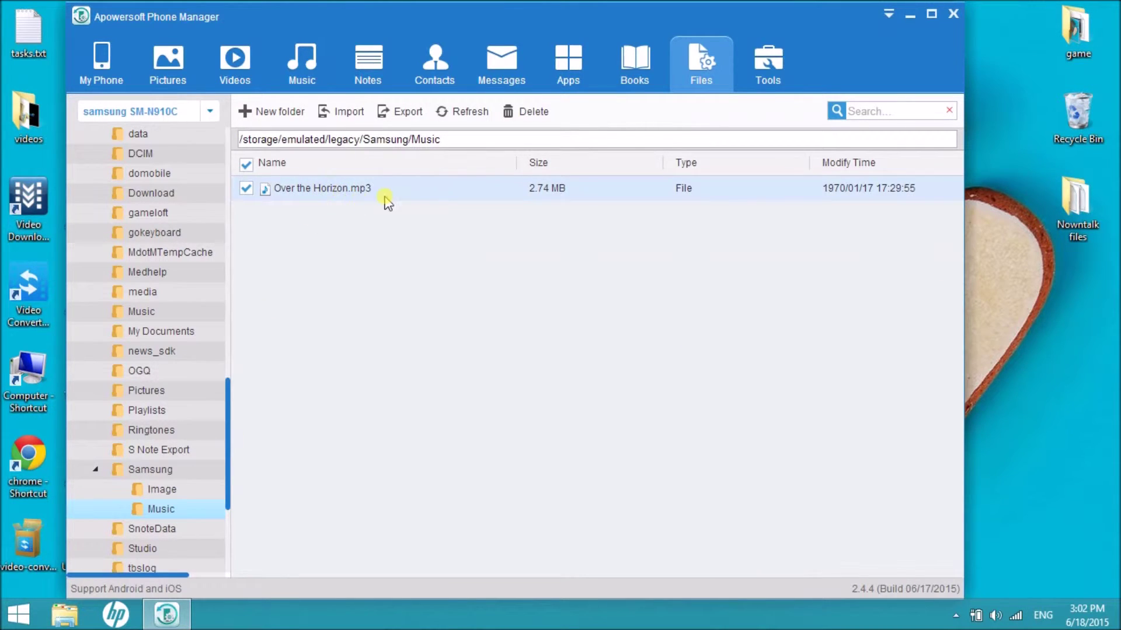
pyautogui.click(408, 114)
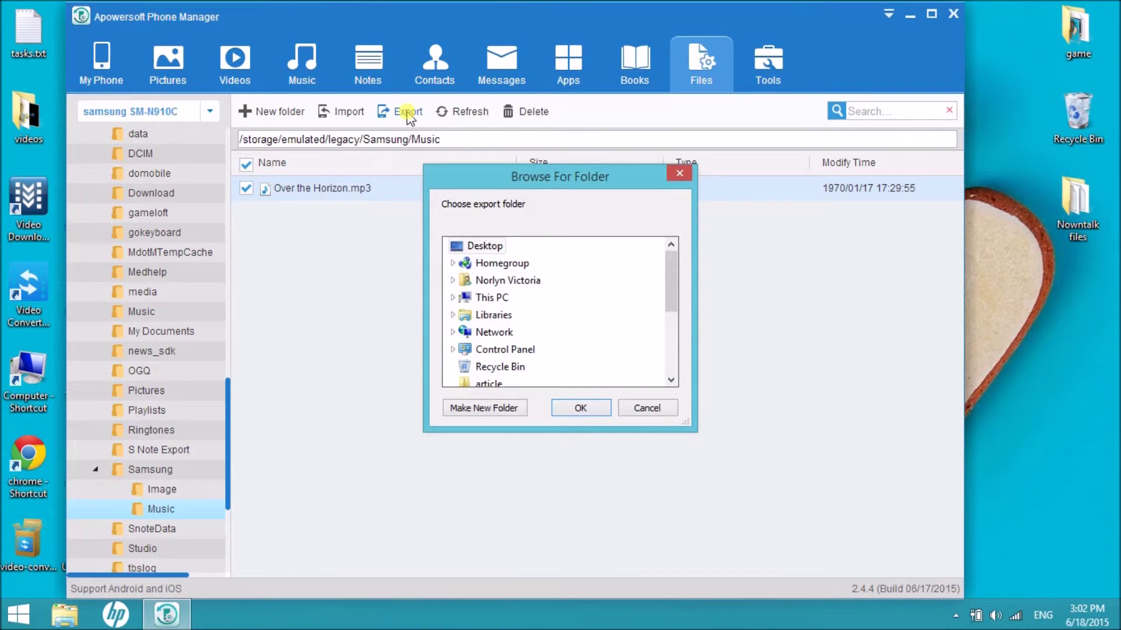
pyautogui.click(593, 413)
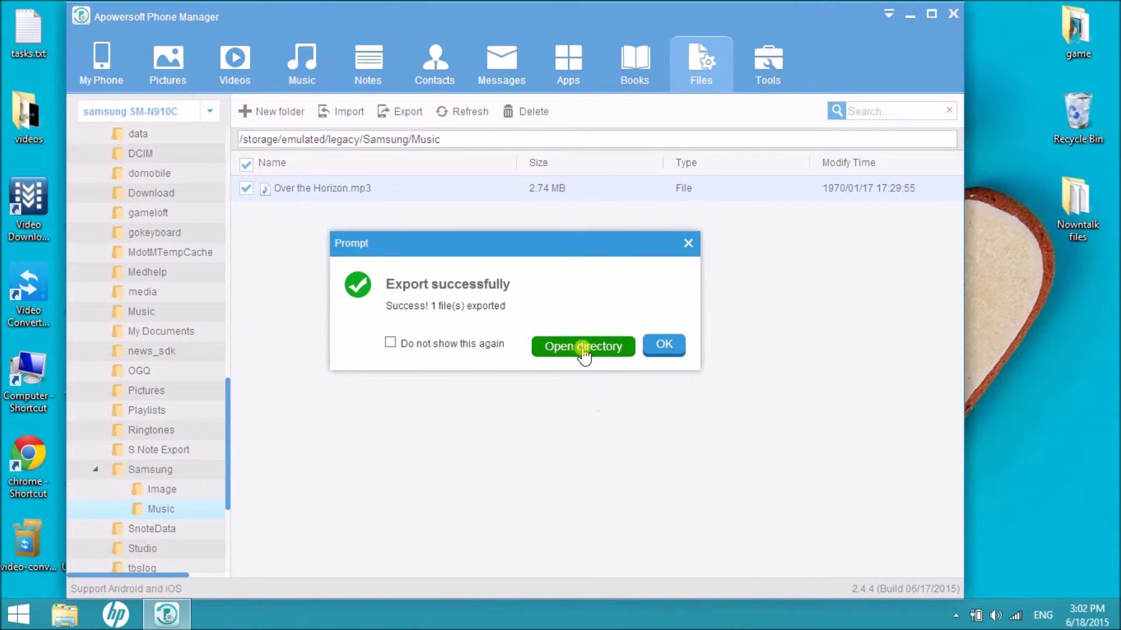
pyautogui.click(583, 350)
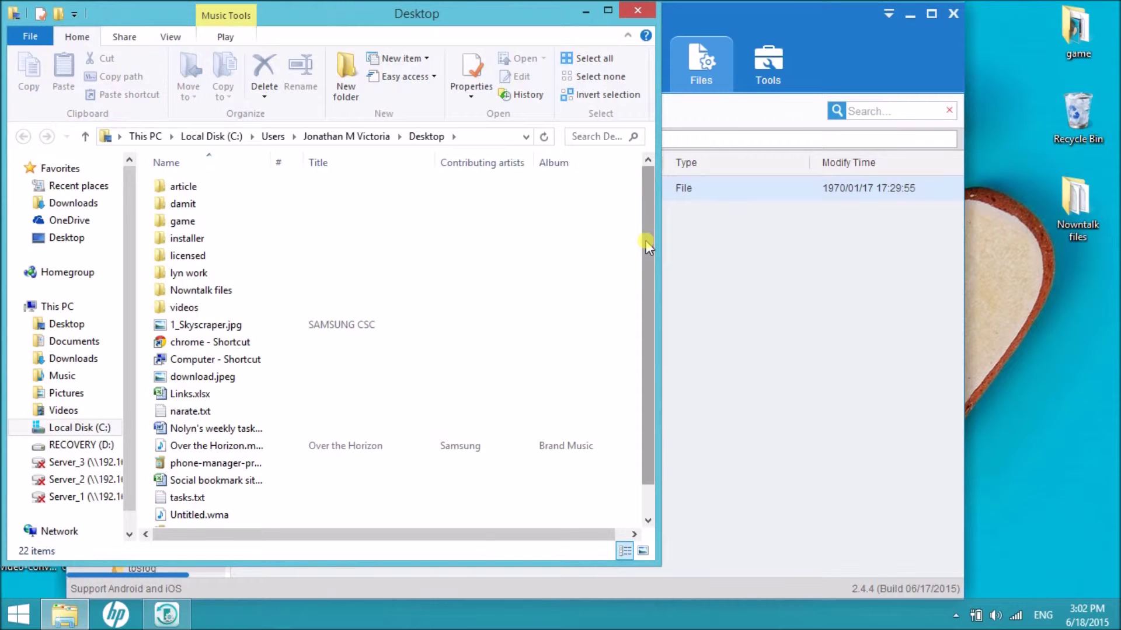
# Step: Check Over the Horizon.mp3 is in the Desktop folder and close File Explorer
pyautogui.moveTo(646, 241); pyautogui.dragTo(645, 282)
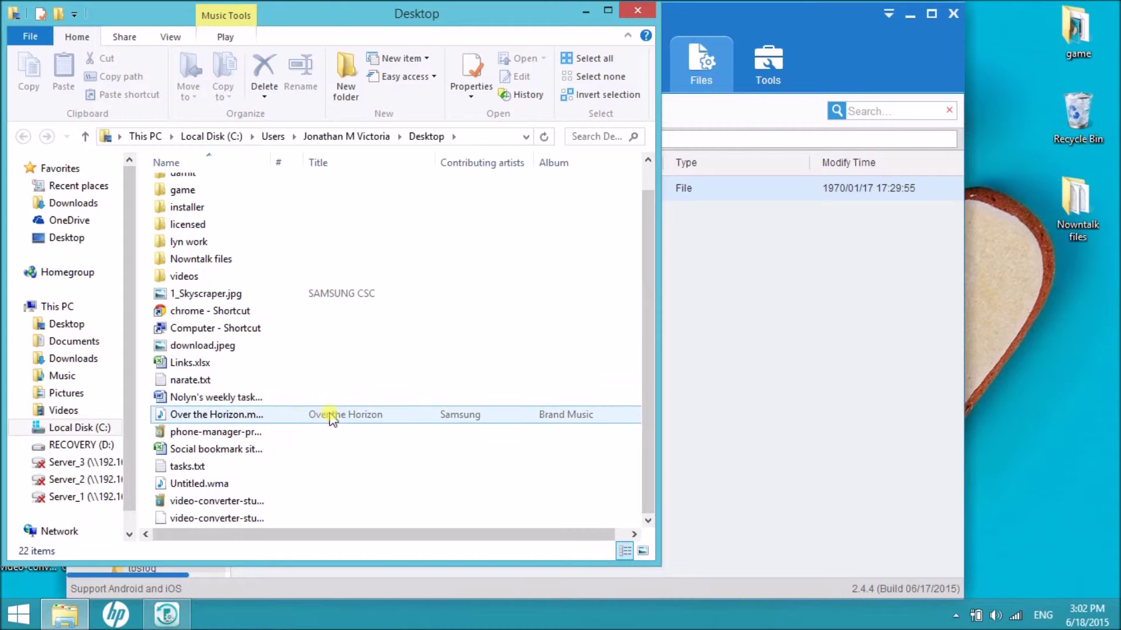
pyautogui.click(638, 9)
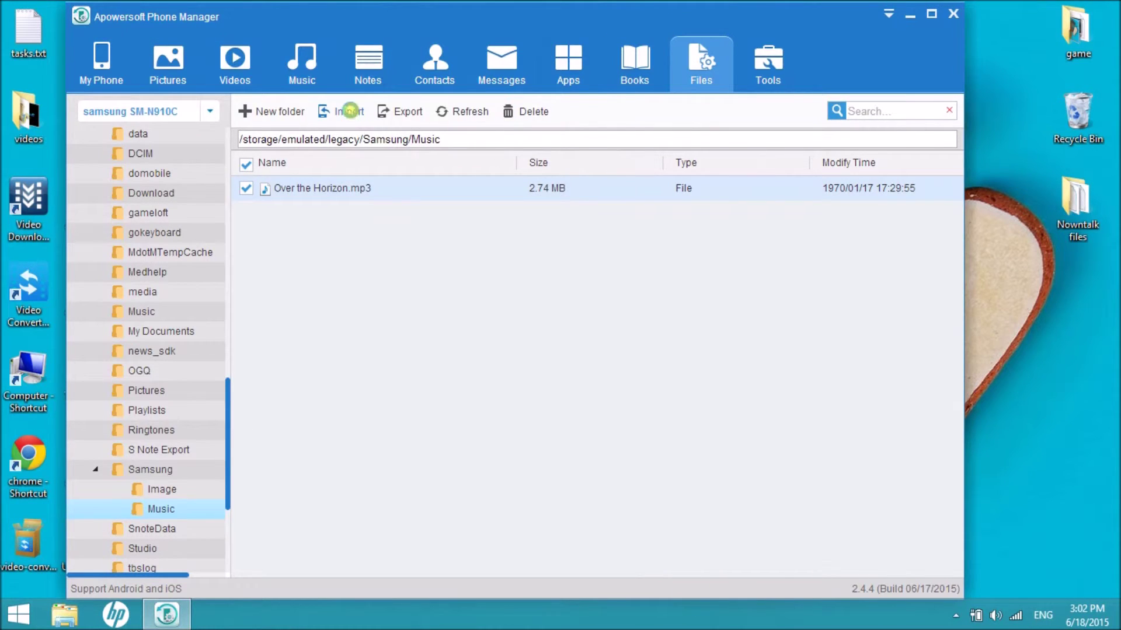
# Step: Import 'Close To You' (2.98 MB mp3) from Documents\mp3 into Samsung/Music, then tick only that song
pyautogui.click(349, 111)
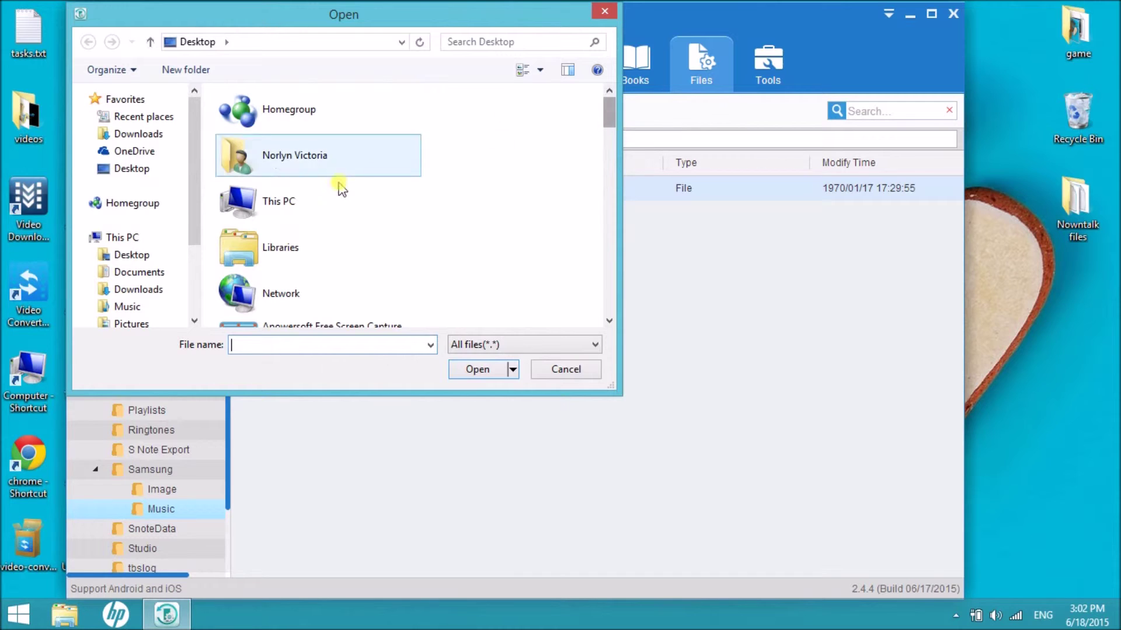
pyautogui.click(140, 273)
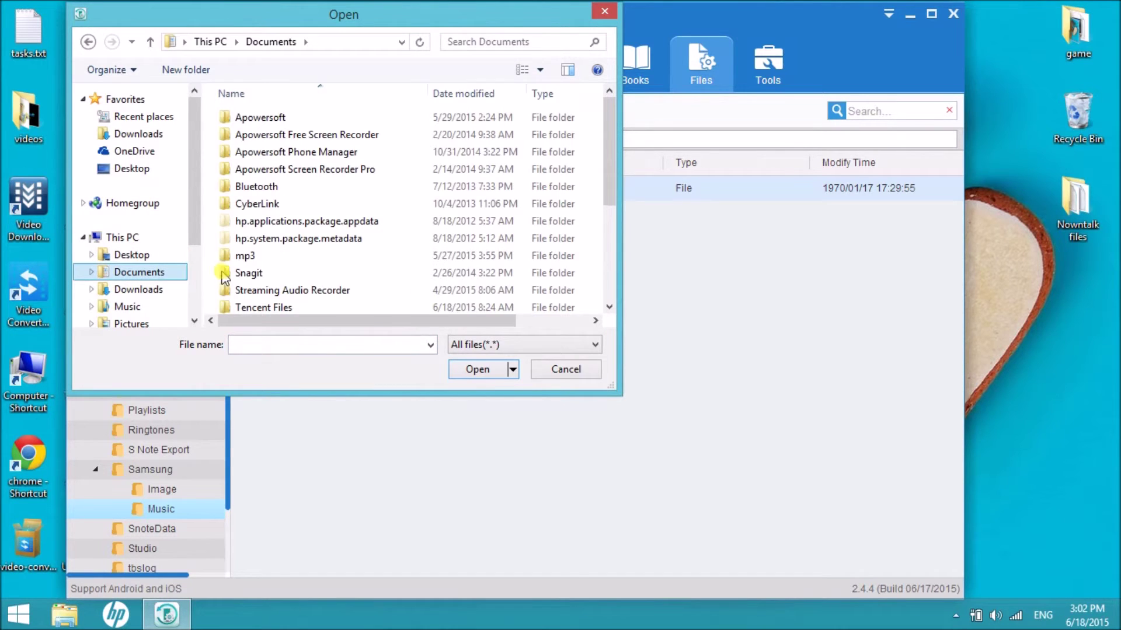
pyautogui.click(240, 258)
pyautogui.doubleClick(241, 258)
pyautogui.click(243, 187)
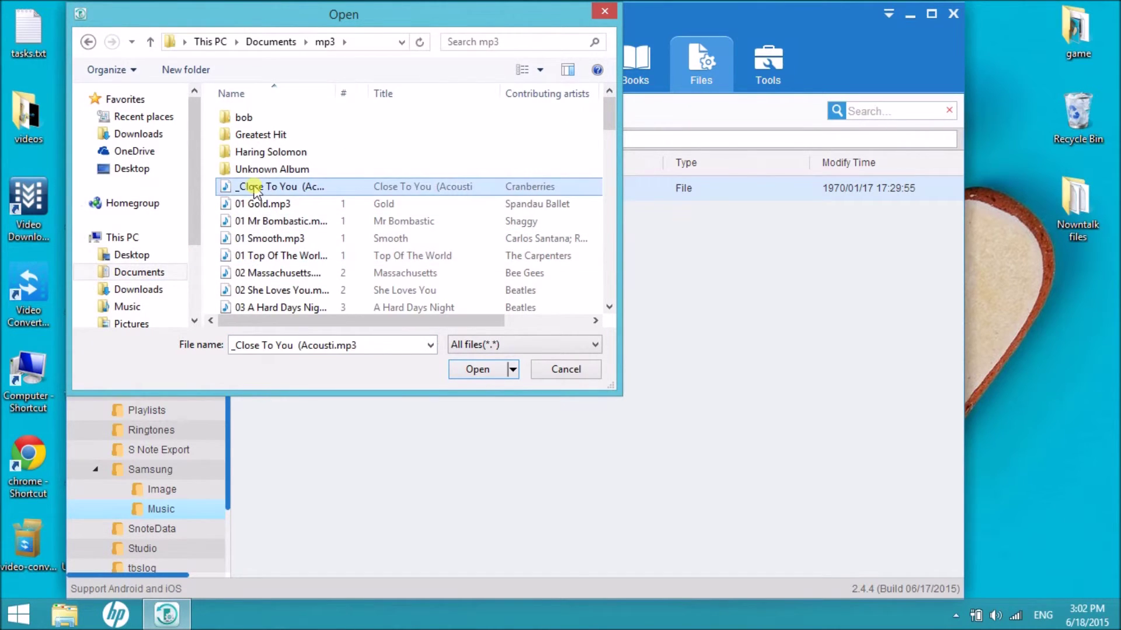
pyautogui.click(496, 369)
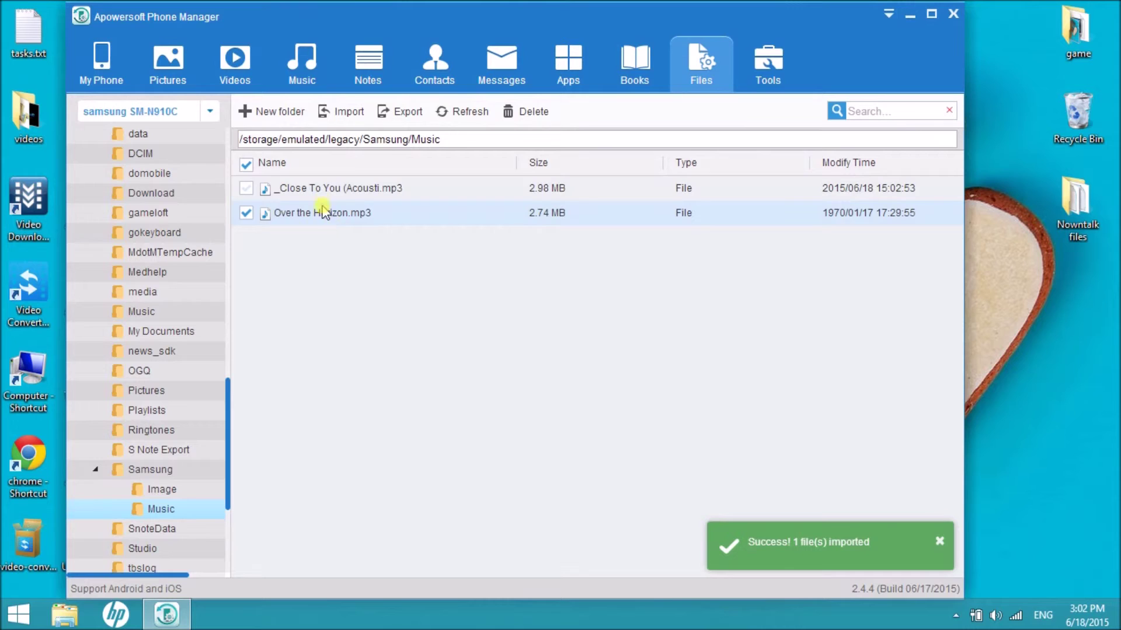
pyautogui.click(320, 191)
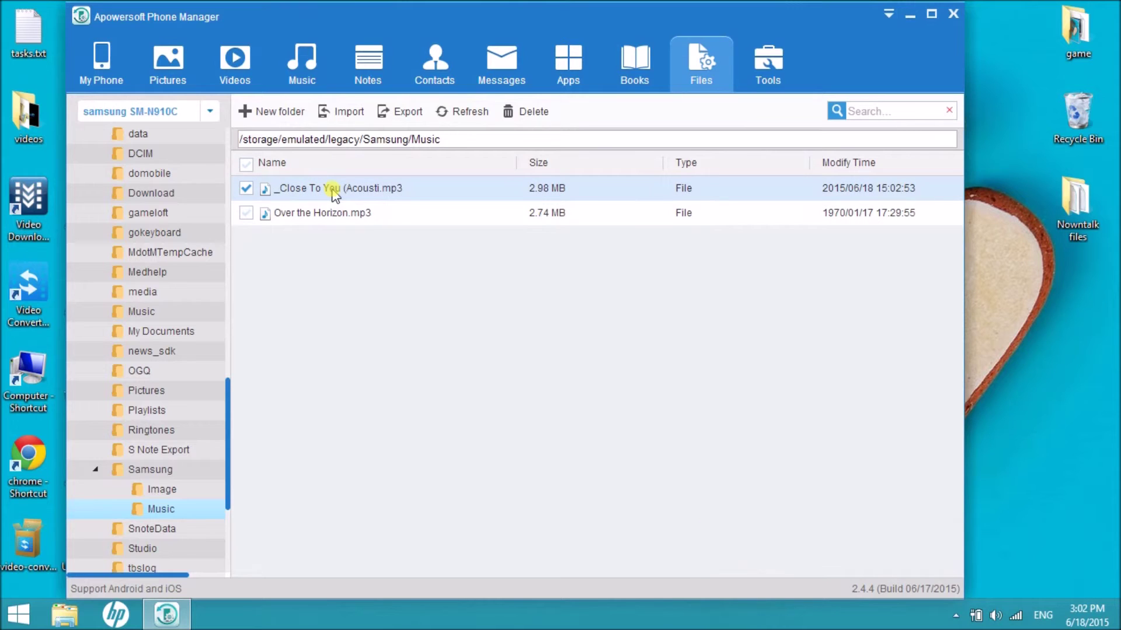
# Step: Delete the ticked Close To You song after confirming, then disconnect the phone from the My Phone page
pyautogui.click(527, 114)
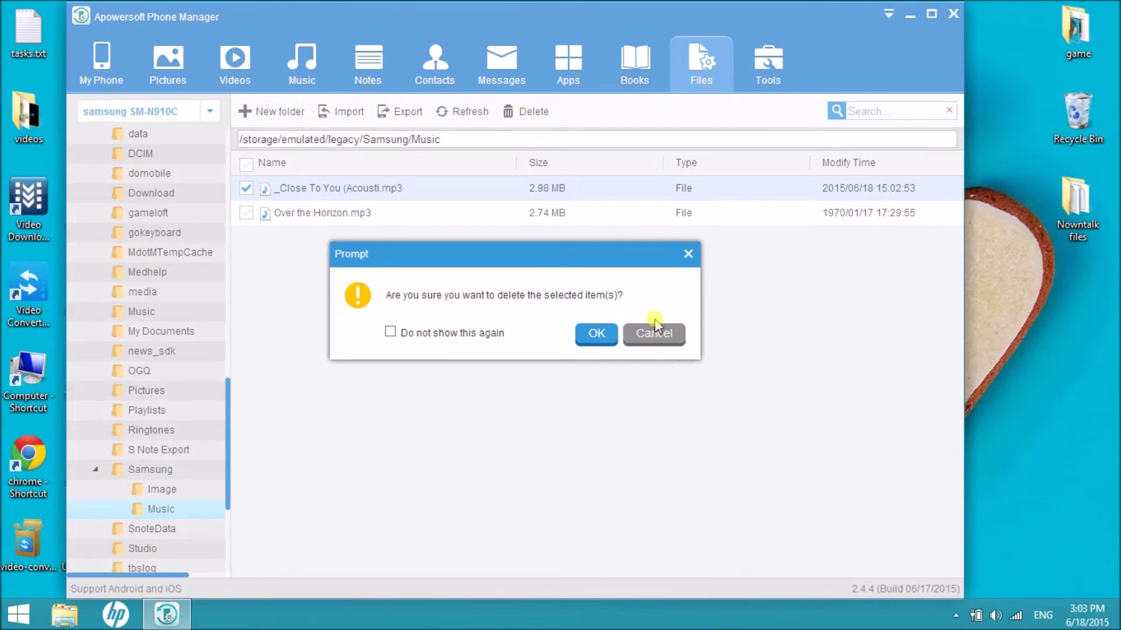
pyautogui.click(595, 332)
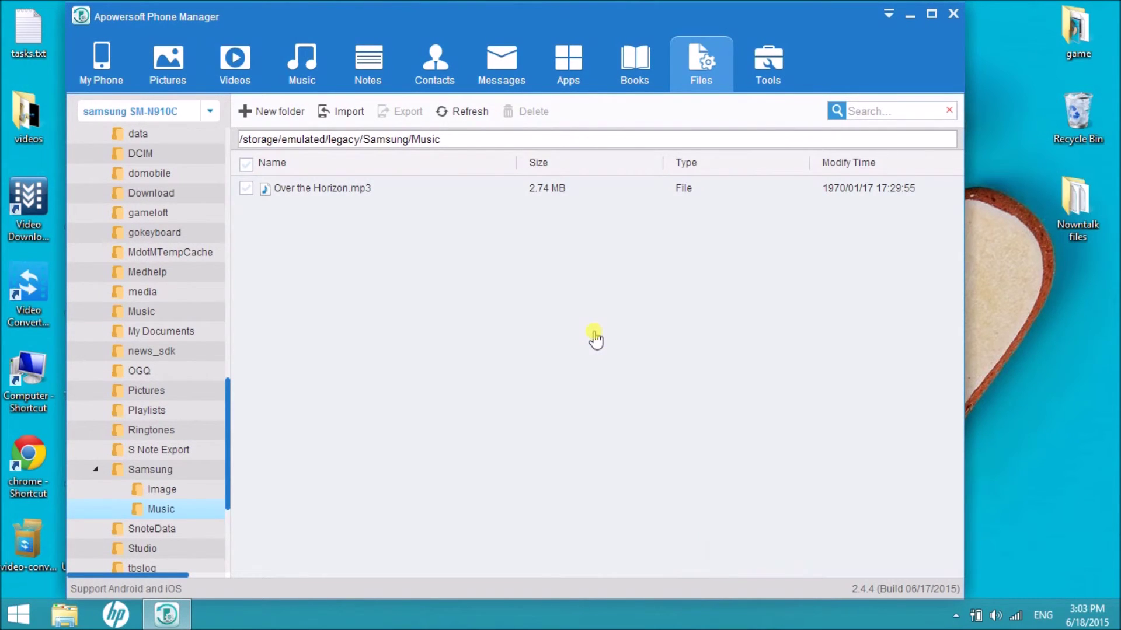
pyautogui.click(103, 79)
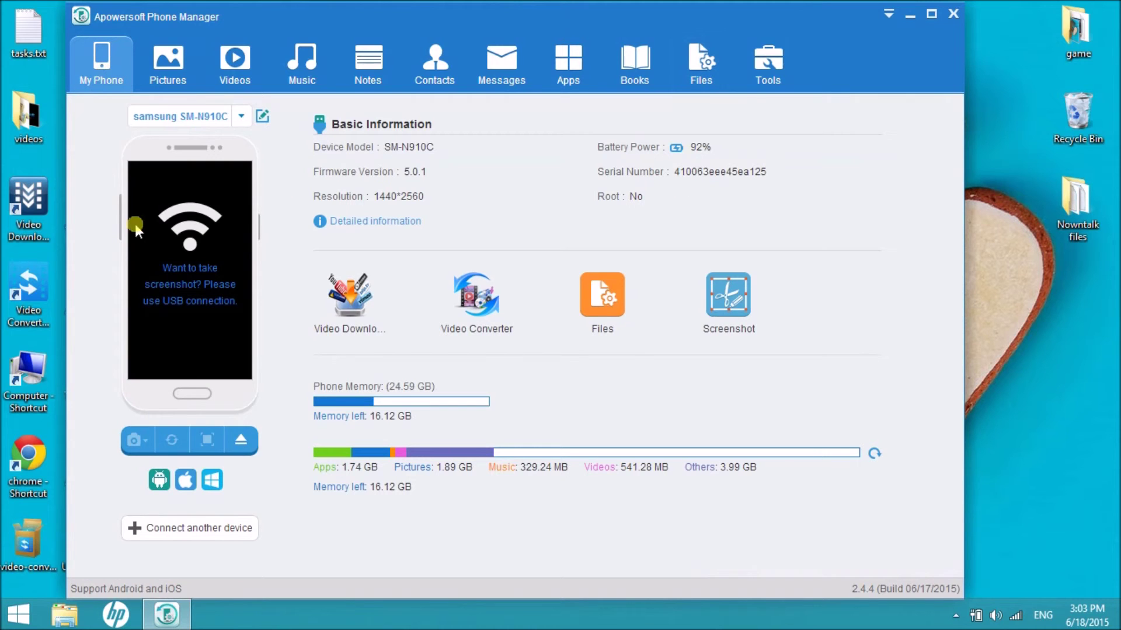
pyautogui.click(246, 445)
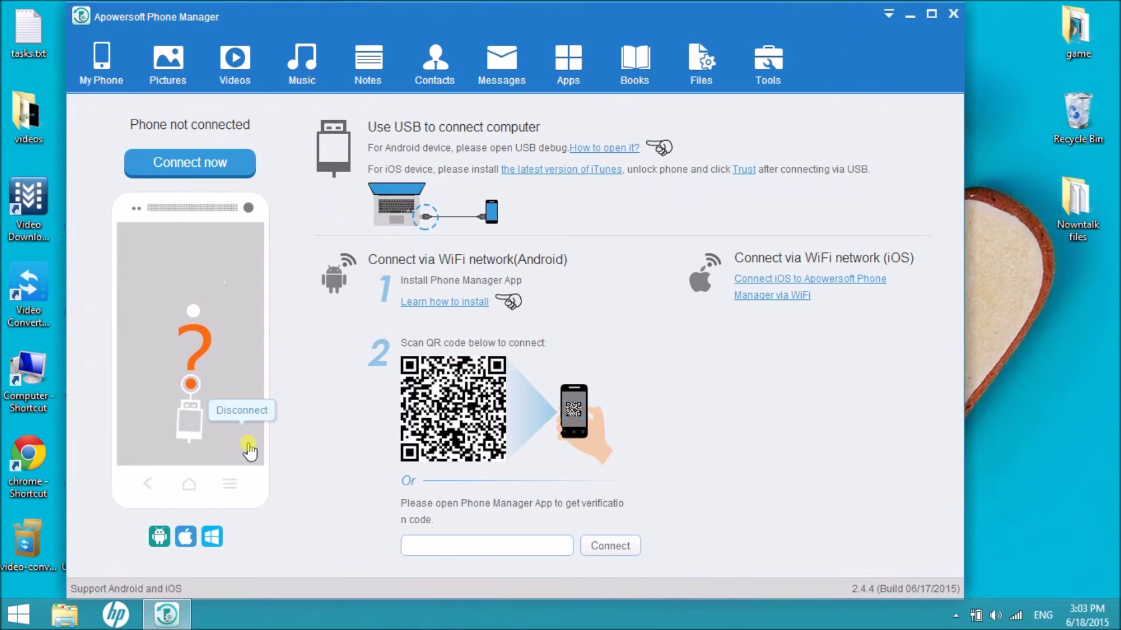